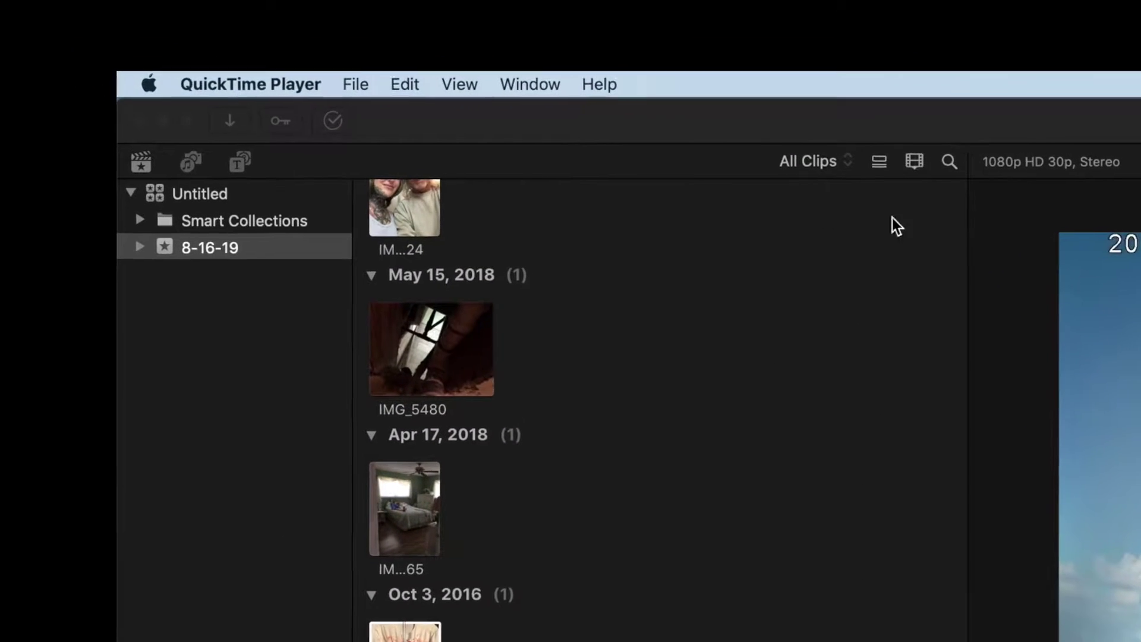
Switch from QuickTime Player to the Final Cut Pro window.
{"action": "left_click", "coordinate": [214, 239]}
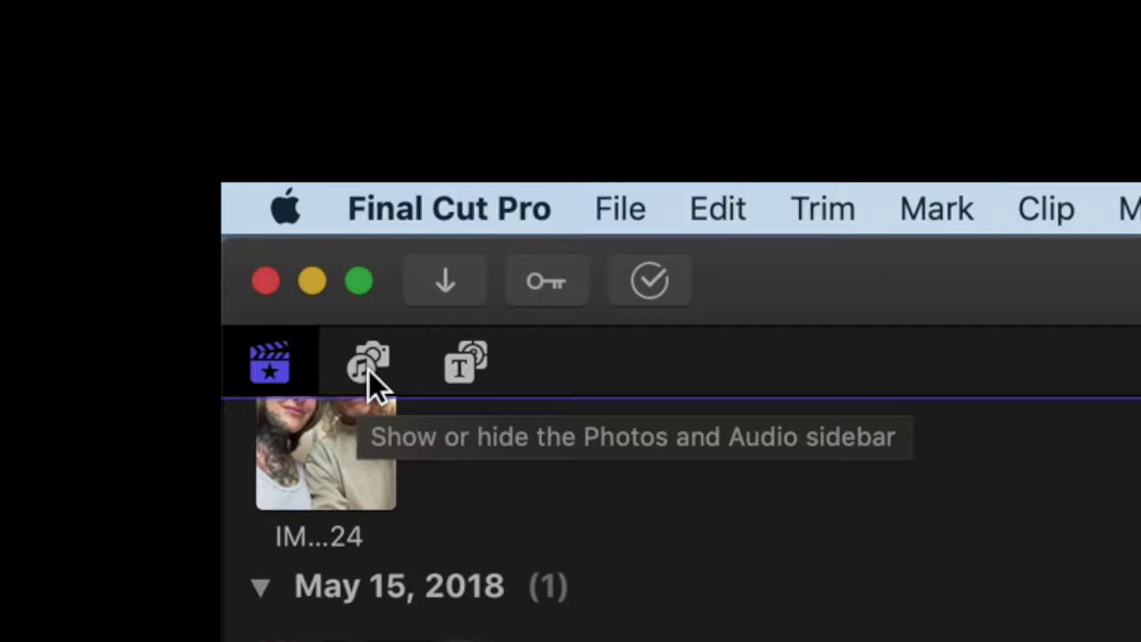
Show the Photos and Audio sources and browse the GarageBand and iTunes lists.
{"action": "left_click", "coordinate": [367, 371]}
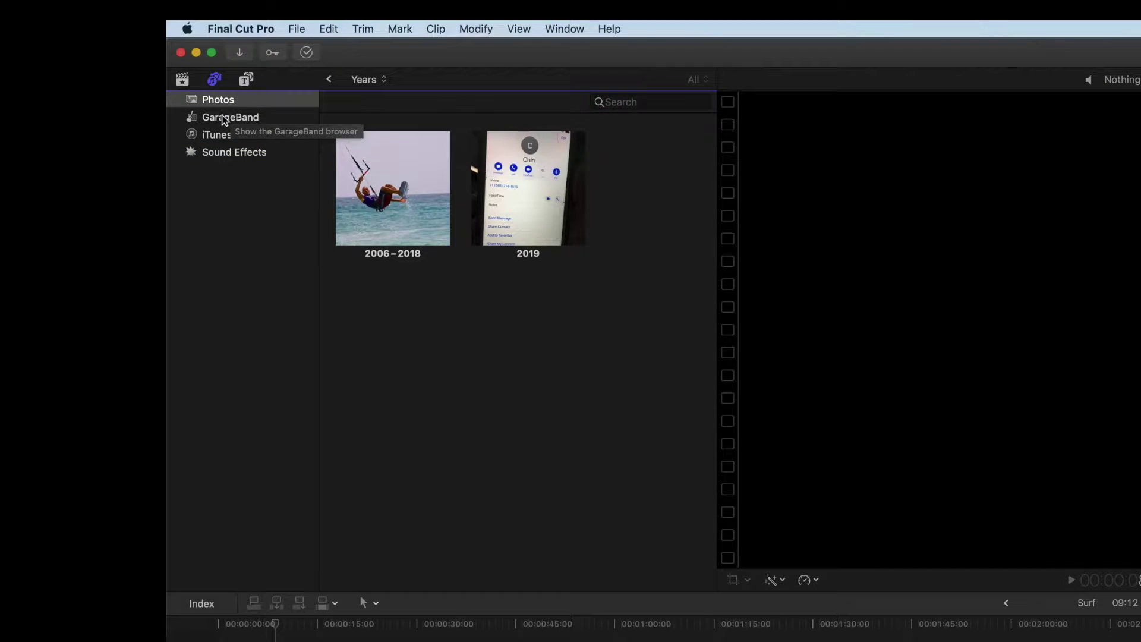
{"action": "left_click", "coordinate": [222, 117]}
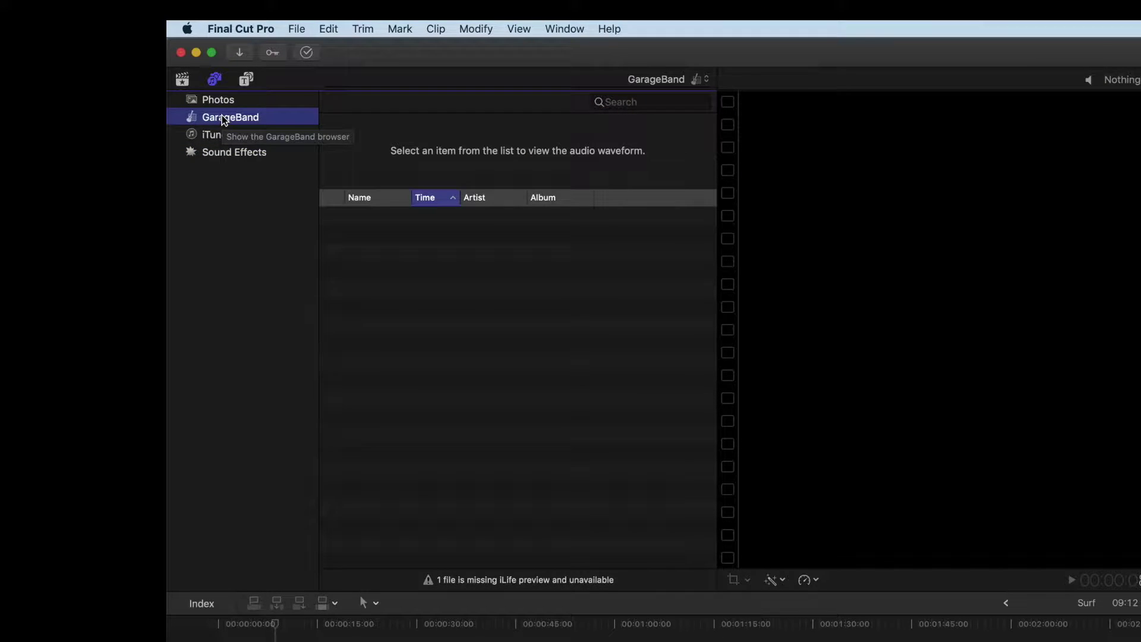
{"action": "left_click", "coordinate": [211, 135]}
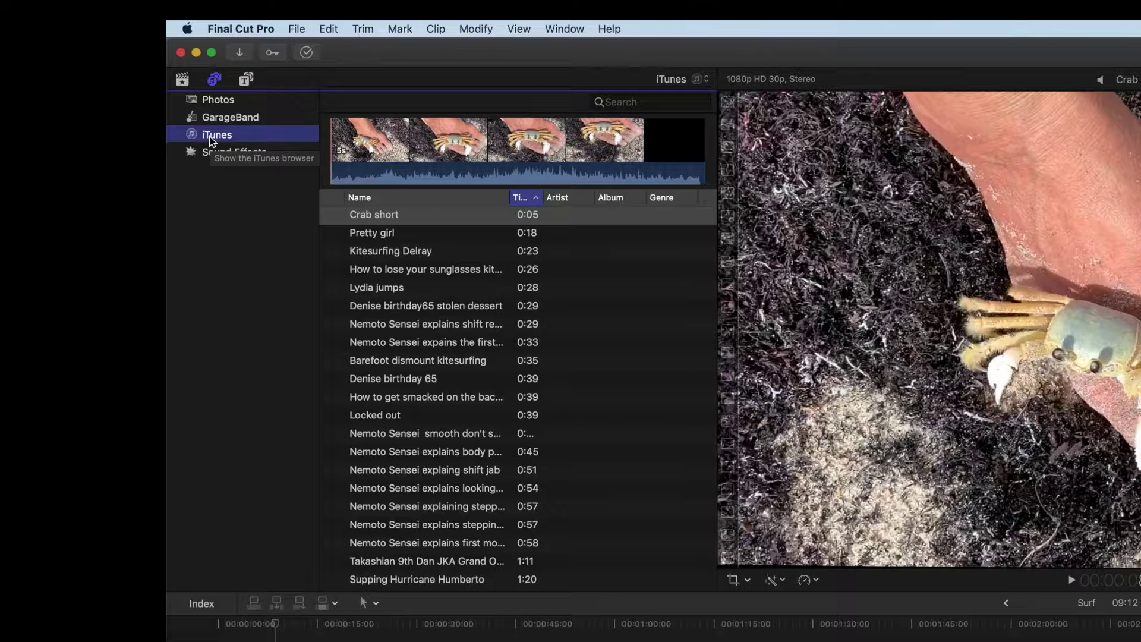
Browse Sound Effects sorted longest-first by duration, then re-sort them by genre.
{"action": "left_click", "coordinate": [213, 157]}
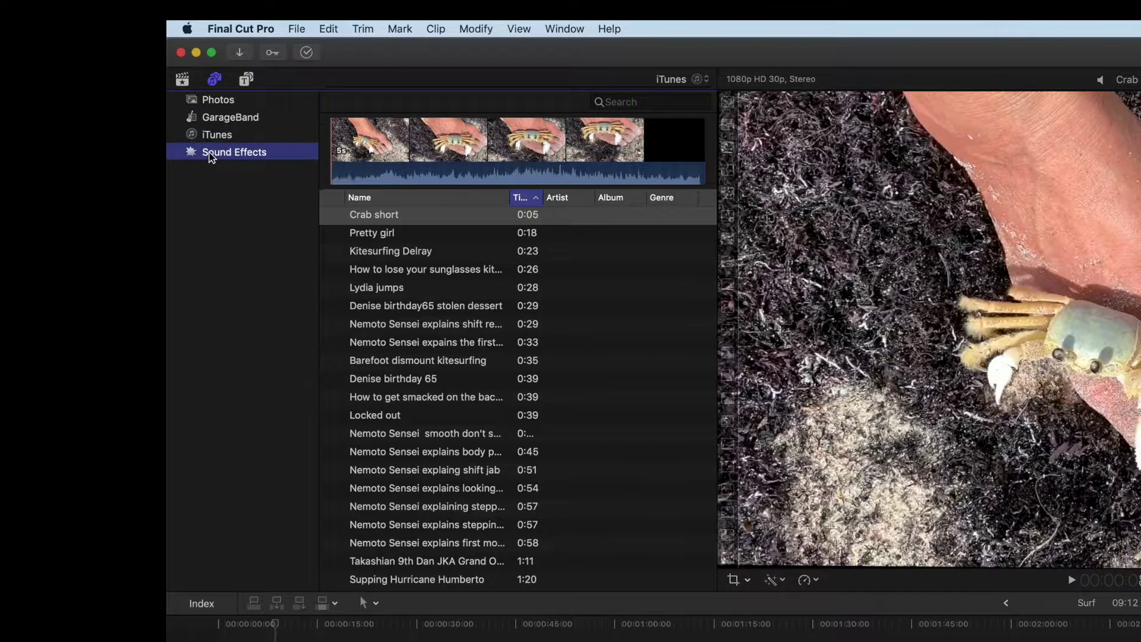
{"action": "mouse_move", "coordinate": [419, 252]}
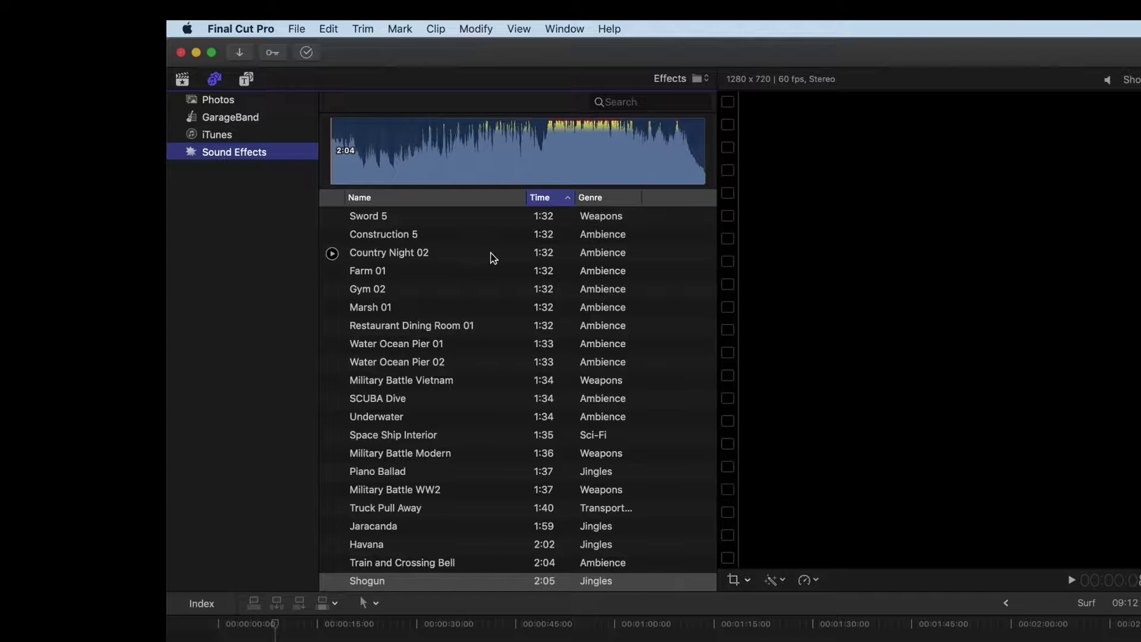
{"action": "scroll", "coordinate": [491, 257], "scroll_direction": "down", "scroll_amount": 3}
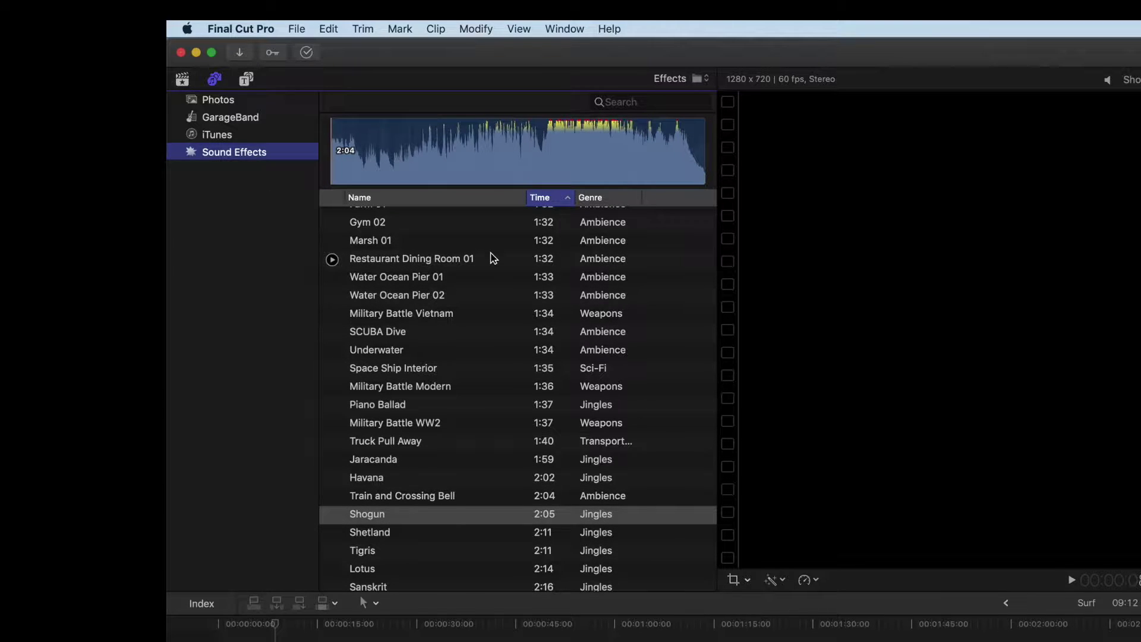
{"action": "scroll", "coordinate": [491, 257], "scroll_direction": "down", "scroll_amount": 1}
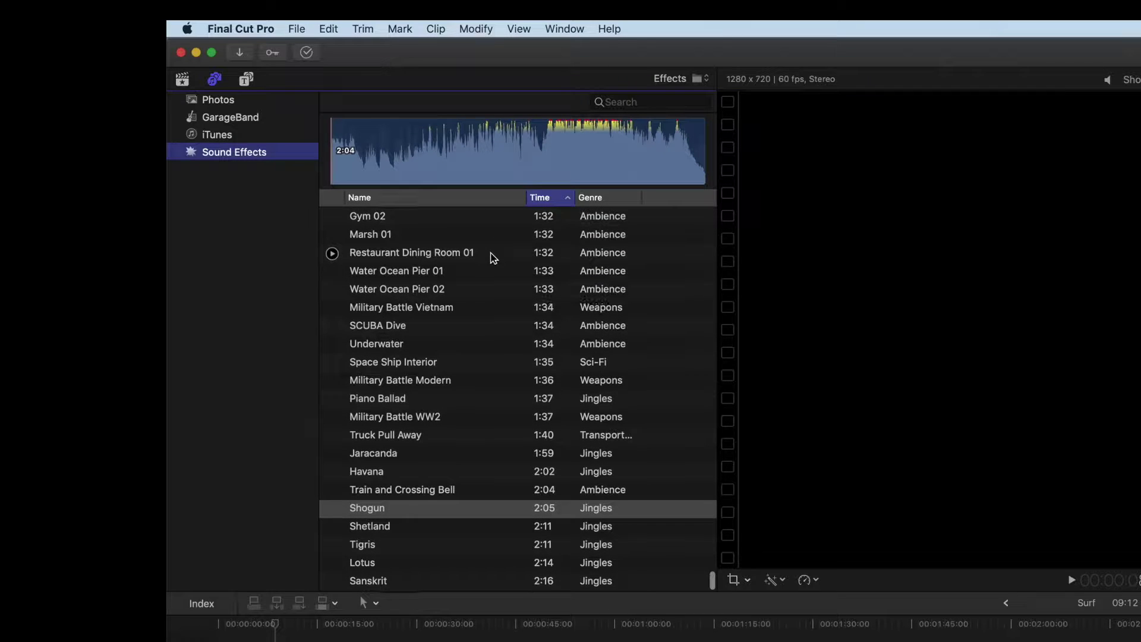
{"action": "scroll", "coordinate": [491, 257], "scroll_direction": "up", "scroll_amount": 5}
{"action": "scroll", "coordinate": [490, 258], "scroll_direction": "up", "scroll_amount": 5}
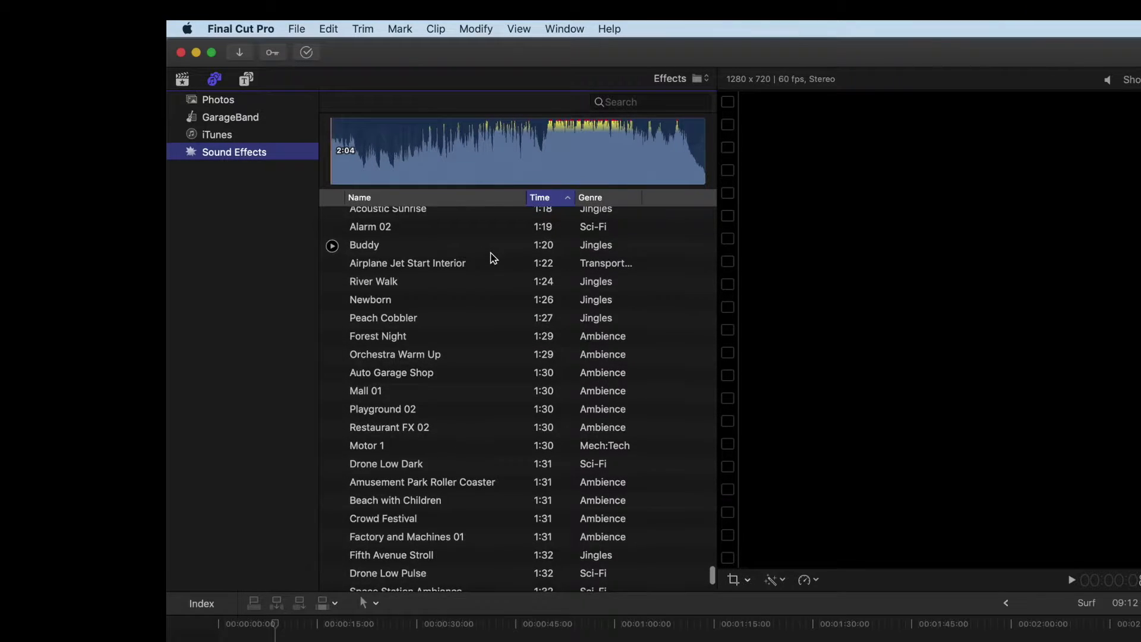
{"action": "scroll", "coordinate": [490, 258], "scroll_direction": "down", "scroll_amount": 10}
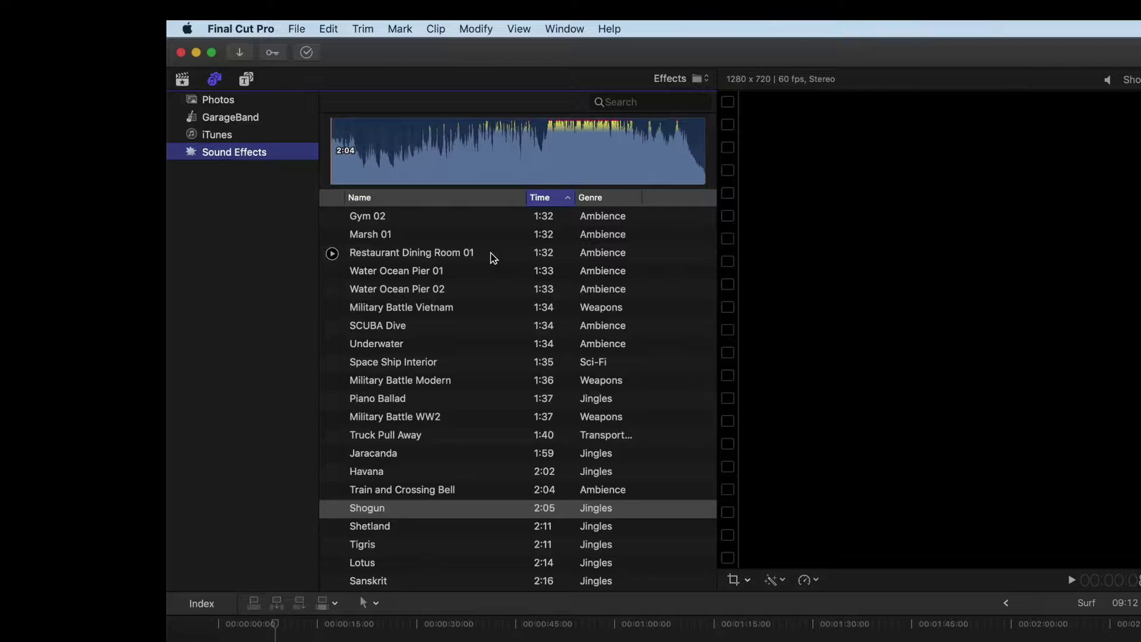
{"action": "left_click", "coordinate": [565, 200]}
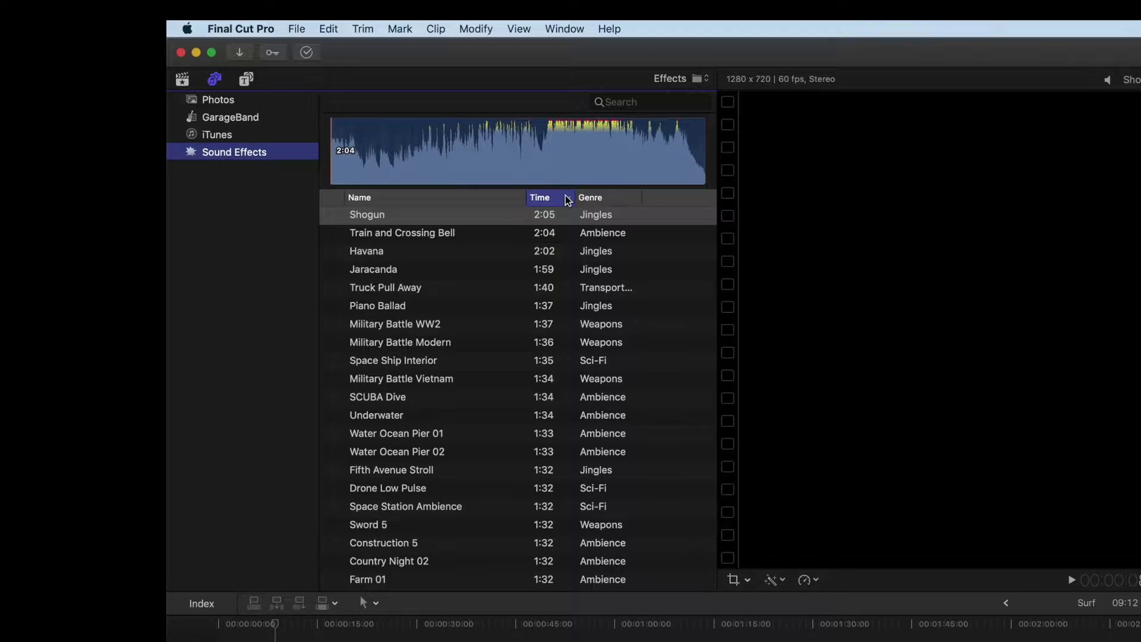
{"action": "scroll", "coordinate": [553, 227], "scroll_direction": "up", "scroll_amount": 1}
{"action": "scroll", "coordinate": [554, 228], "scroll_direction": "up", "scroll_amount": 1}
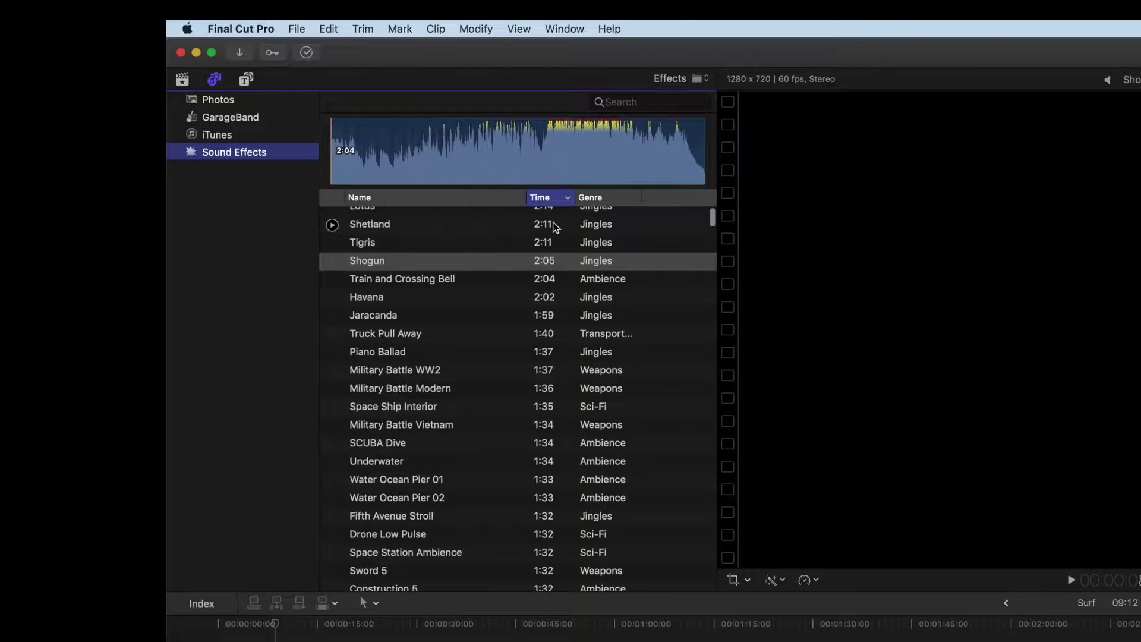
{"action": "scroll", "coordinate": [553, 227], "scroll_direction": "up", "scroll_amount": 1}
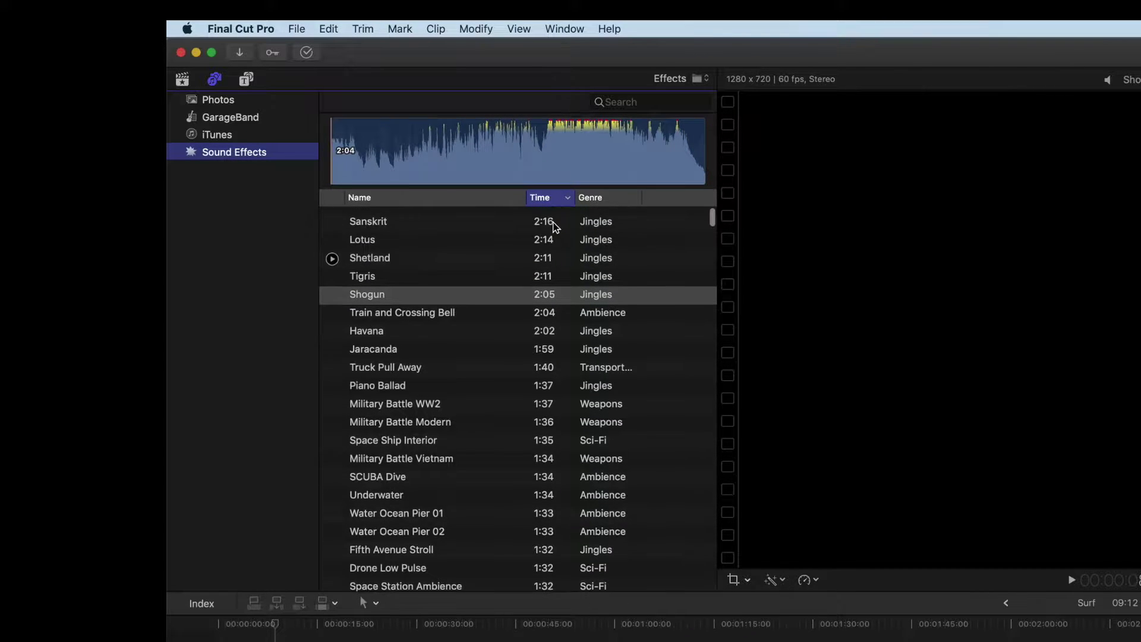
{"action": "scroll", "coordinate": [544, 221], "scroll_direction": "down", "scroll_amount": 10}
{"action": "scroll", "coordinate": [544, 221], "scroll_direction": "down", "scroll_amount": 10}
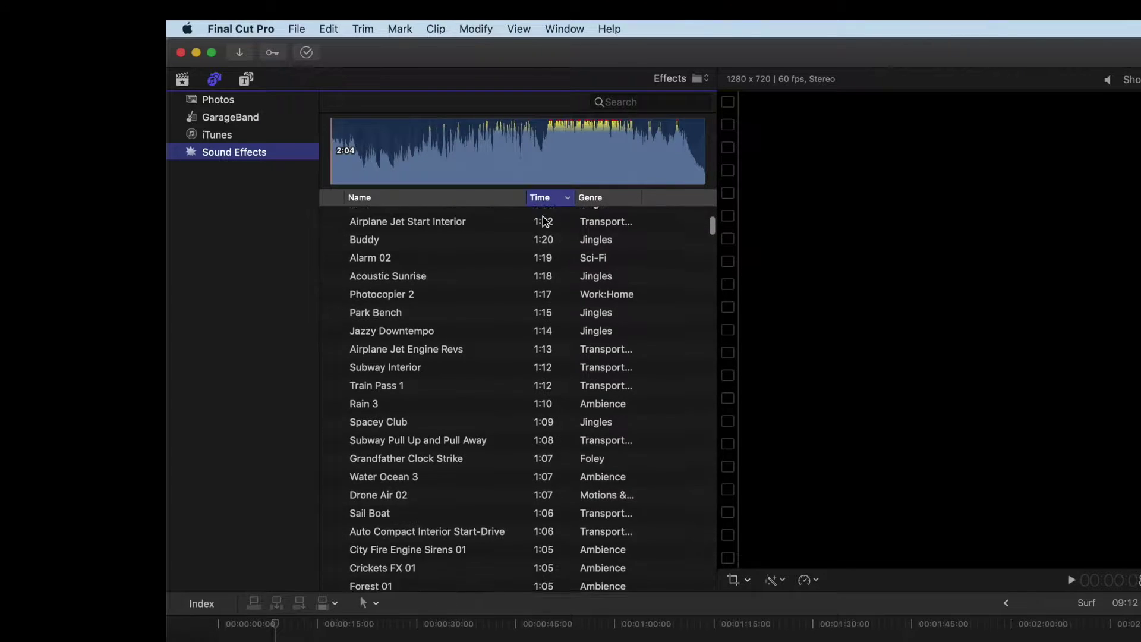
{"action": "scroll", "coordinate": [544, 221], "scroll_direction": "down", "scroll_amount": 10}
{"action": "scroll", "coordinate": [544, 222], "scroll_direction": "down", "scroll_amount": 5}
{"action": "scroll", "coordinate": [544, 221], "scroll_direction": "down", "scroll_amount": 5}
{"action": "scroll", "coordinate": [543, 222], "scroll_direction": "down", "scroll_amount": 8}
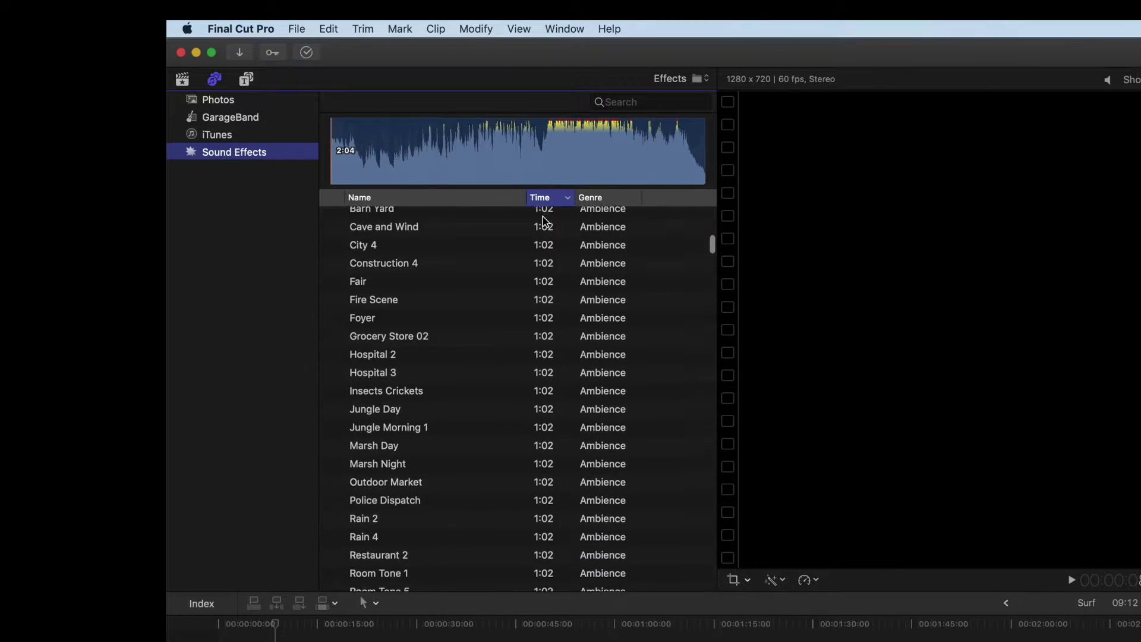
{"action": "scroll", "coordinate": [543, 221], "scroll_direction": "down", "scroll_amount": 2}
{"action": "scroll", "coordinate": [544, 221], "scroll_direction": "down", "scroll_amount": 5}
{"action": "scroll", "coordinate": [543, 221], "scroll_direction": "down", "scroll_amount": 5}
{"action": "scroll", "coordinate": [544, 221], "scroll_direction": "down", "scroll_amount": 3}
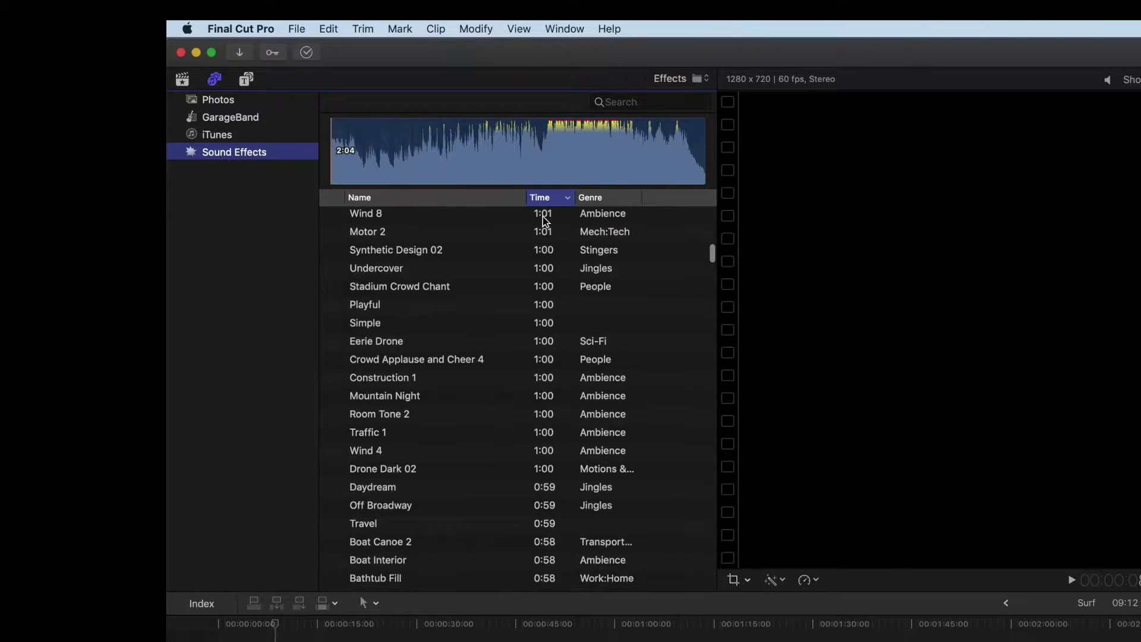
{"action": "scroll", "coordinate": [544, 222], "scroll_direction": "down", "scroll_amount": 10}
{"action": "scroll", "coordinate": [544, 221], "scroll_direction": "down", "scroll_amount": 5}
{"action": "scroll", "coordinate": [543, 221], "scroll_direction": "down", "scroll_amount": 1}
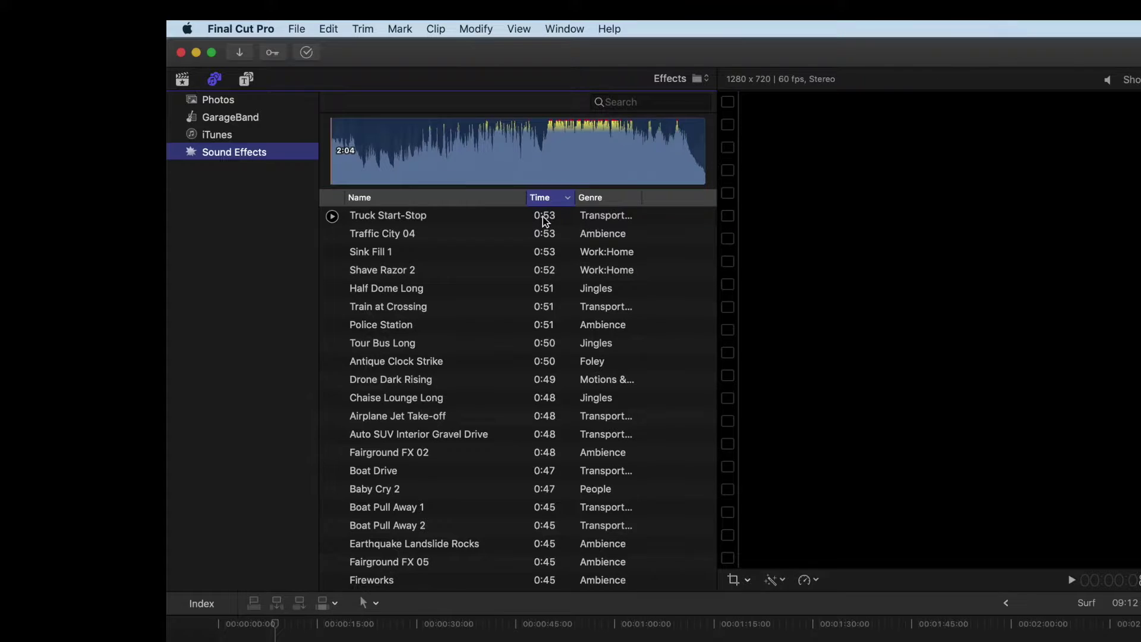
{"action": "scroll", "coordinate": [544, 222], "scroll_direction": "down", "scroll_amount": 5}
{"action": "scroll", "coordinate": [544, 222], "scroll_direction": "down", "scroll_amount": 8}
{"action": "scroll", "coordinate": [544, 221], "scroll_direction": "down", "scroll_amount": 8}
{"action": "scroll", "coordinate": [544, 221], "scroll_direction": "down", "scroll_amount": 8}
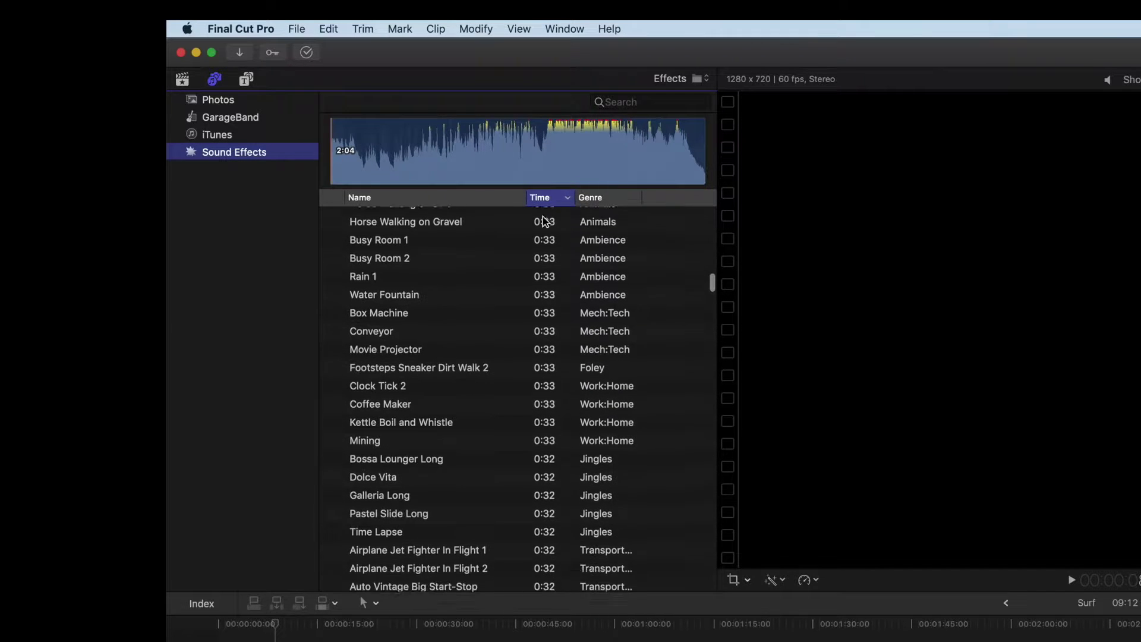
{"action": "scroll", "coordinate": [544, 221], "scroll_direction": "down", "scroll_amount": 2}
{"action": "left_click", "coordinate": [611, 198]}
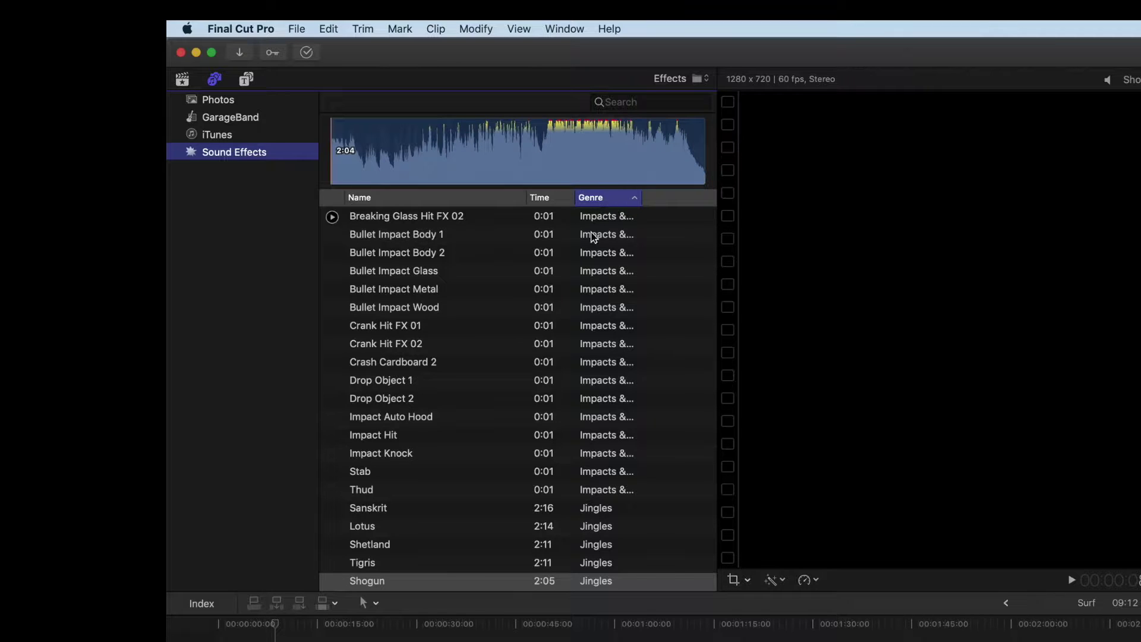
{"action": "scroll", "coordinate": [598, 235], "scroll_direction": "up", "scroll_amount": 1}
{"action": "scroll", "coordinate": [591, 256], "scroll_direction": "up", "scroll_amount": 10}
{"action": "scroll", "coordinate": [590, 257], "scroll_direction": "up", "scroll_amount": 4}
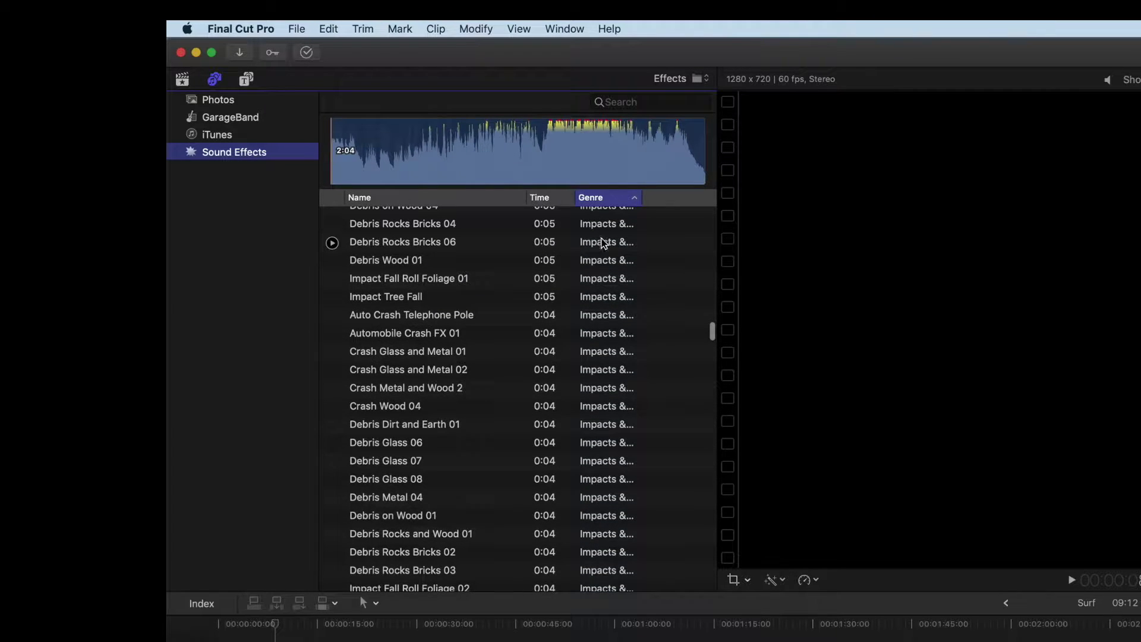
{"action": "scroll", "coordinate": [598, 246], "scroll_direction": "down", "scroll_amount": 10}
{"action": "scroll", "coordinate": [599, 246], "scroll_direction": "down", "scroll_amount": 10}
{"action": "scroll", "coordinate": [599, 242], "scroll_direction": "down", "scroll_amount": 5}
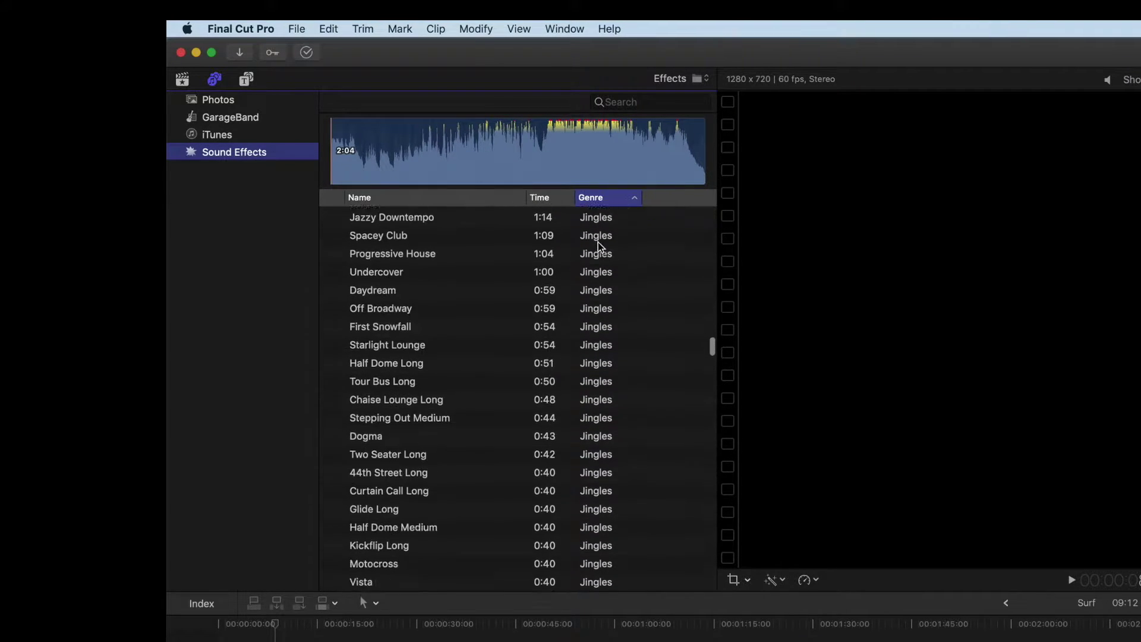
{"action": "scroll", "coordinate": [598, 241], "scroll_direction": "up", "scroll_amount": 5}
{"action": "scroll", "coordinate": [598, 241], "scroll_direction": "up", "scroll_amount": 10}
{"action": "scroll", "coordinate": [598, 242], "scroll_direction": "up", "scroll_amount": 10}
{"action": "scroll", "coordinate": [598, 242], "scroll_direction": "up", "scroll_amount": 5}
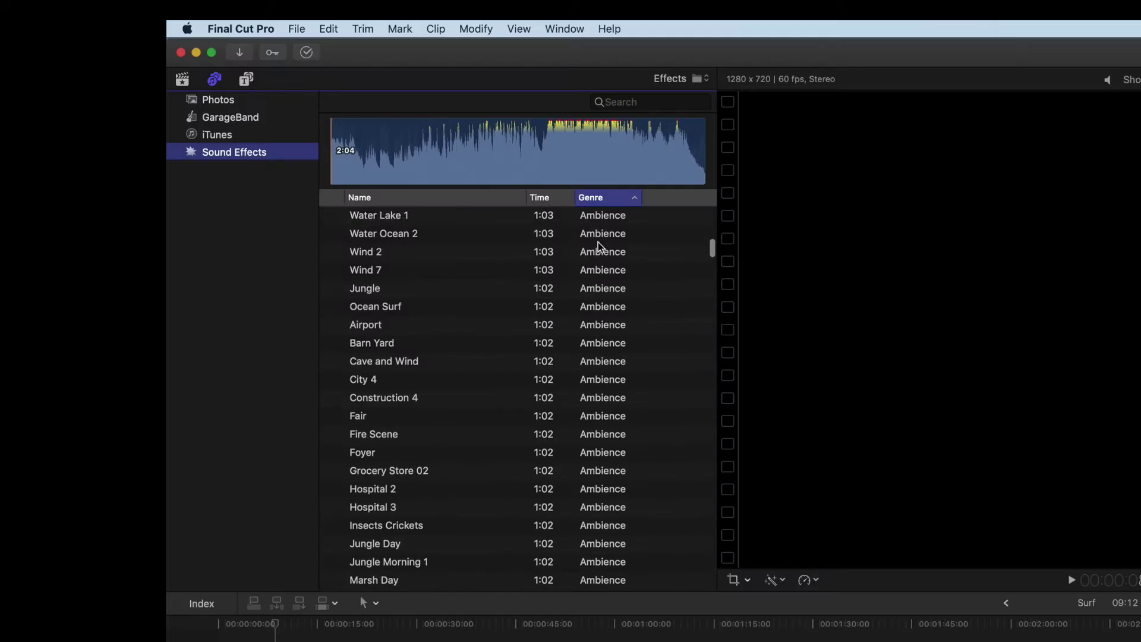
{"action": "scroll", "coordinate": [599, 242], "scroll_direction": "down", "scroll_amount": 5}
{"action": "scroll", "coordinate": [598, 242], "scroll_direction": "down", "scroll_amount": 5}
{"action": "scroll", "coordinate": [598, 242], "scroll_direction": "down", "scroll_amount": 5}
{"action": "scroll", "coordinate": [598, 242], "scroll_direction": "down", "scroll_amount": 5}
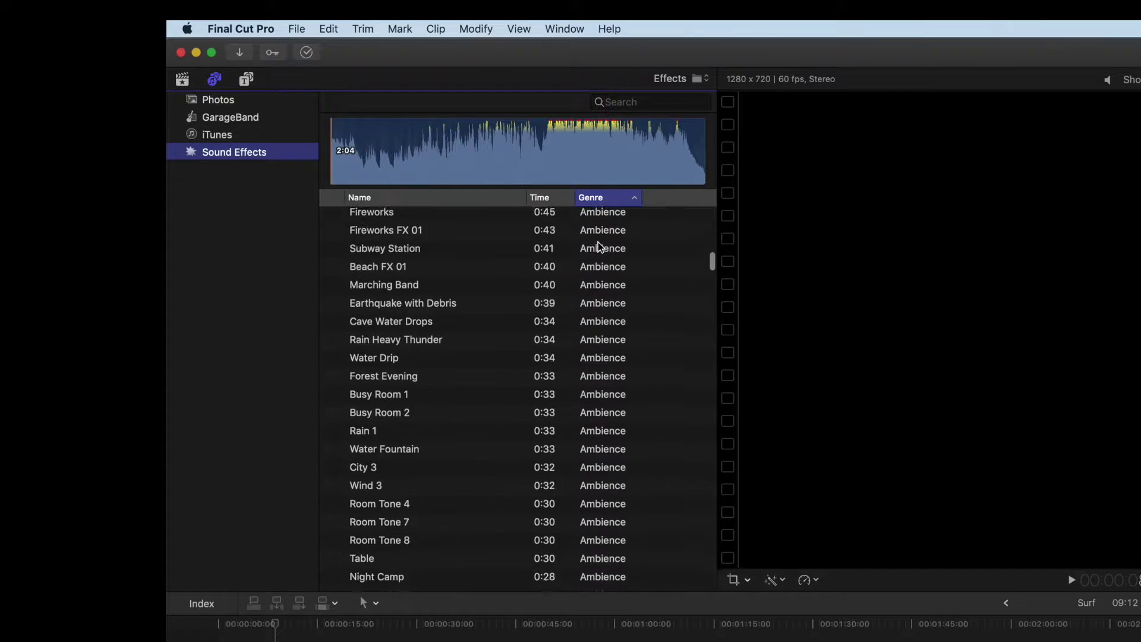
{"action": "scroll", "coordinate": [598, 242], "scroll_direction": "down", "scroll_amount": 5}
{"action": "scroll", "coordinate": [599, 242], "scroll_direction": "down", "scroll_amount": 5}
{"action": "scroll", "coordinate": [599, 242], "scroll_direction": "down", "scroll_amount": 3}
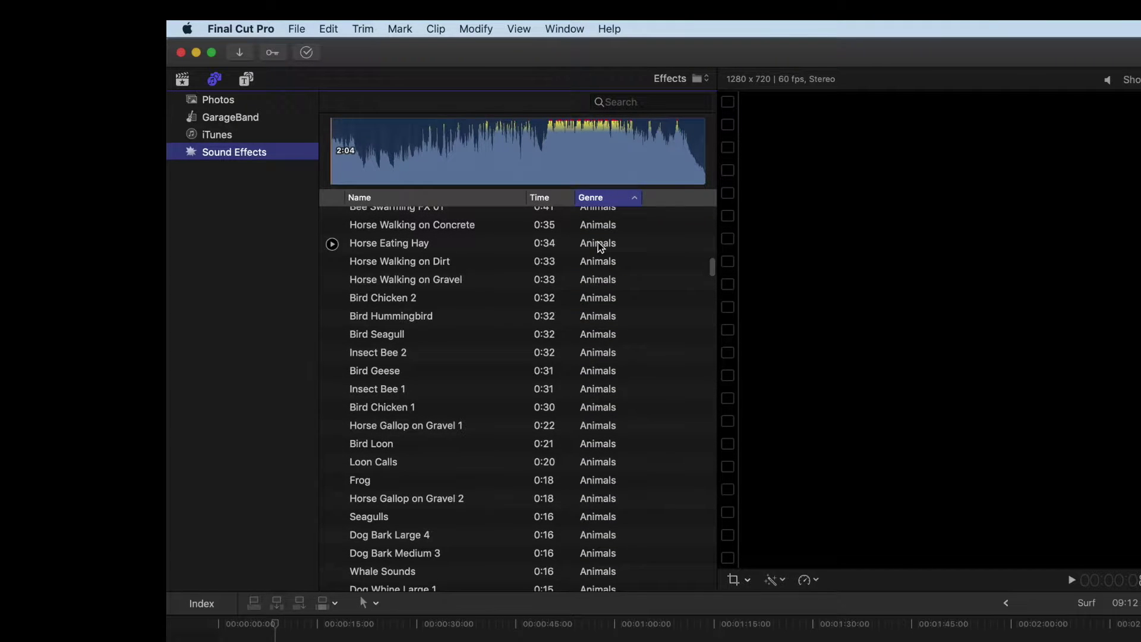
{"action": "scroll", "coordinate": [598, 241], "scroll_direction": "down", "scroll_amount": 5}
{"action": "scroll", "coordinate": [598, 242], "scroll_direction": "down", "scroll_amount": 5}
{"action": "scroll", "coordinate": [599, 242], "scroll_direction": "down", "scroll_amount": 5}
{"action": "scroll", "coordinate": [598, 242], "scroll_direction": "down", "scroll_amount": 5}
{"action": "scroll", "coordinate": [598, 242], "scroll_direction": "down", "scroll_amount": 5}
{"action": "scroll", "coordinate": [598, 246], "scroll_direction": "up", "scroll_amount": 3}
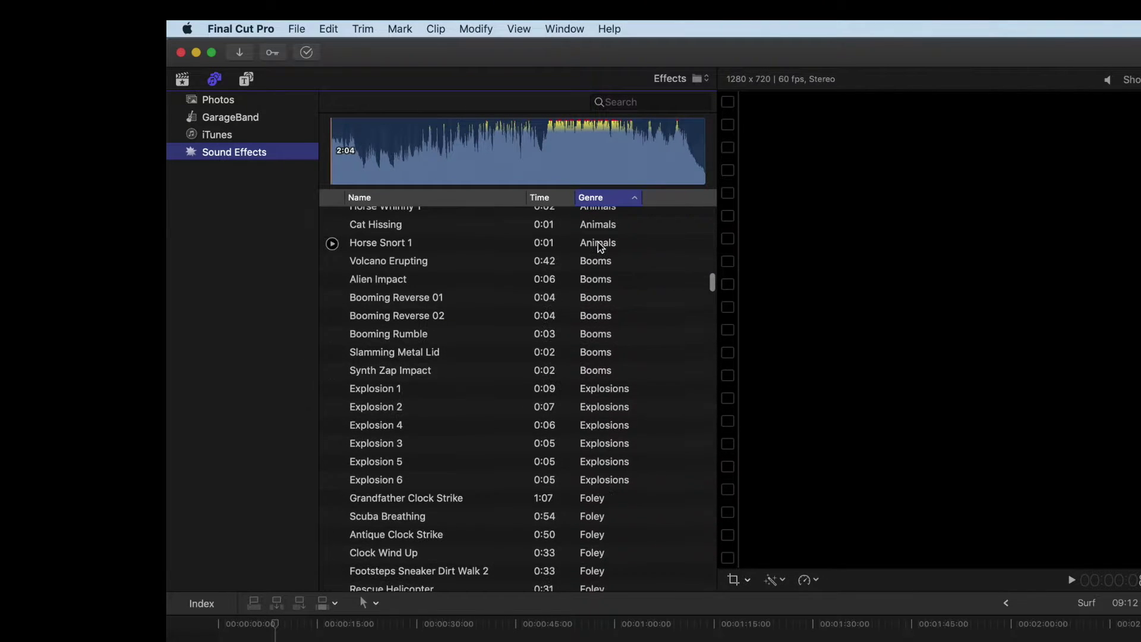
{"action": "scroll", "coordinate": [598, 246], "scroll_direction": "down", "scroll_amount": 2}
{"action": "scroll", "coordinate": [599, 242], "scroll_direction": "down", "scroll_amount": 2}
{"action": "scroll", "coordinate": [598, 242], "scroll_direction": "down", "scroll_amount": 1}
{"action": "scroll", "coordinate": [597, 242], "scroll_direction": "down", "scroll_amount": 3}
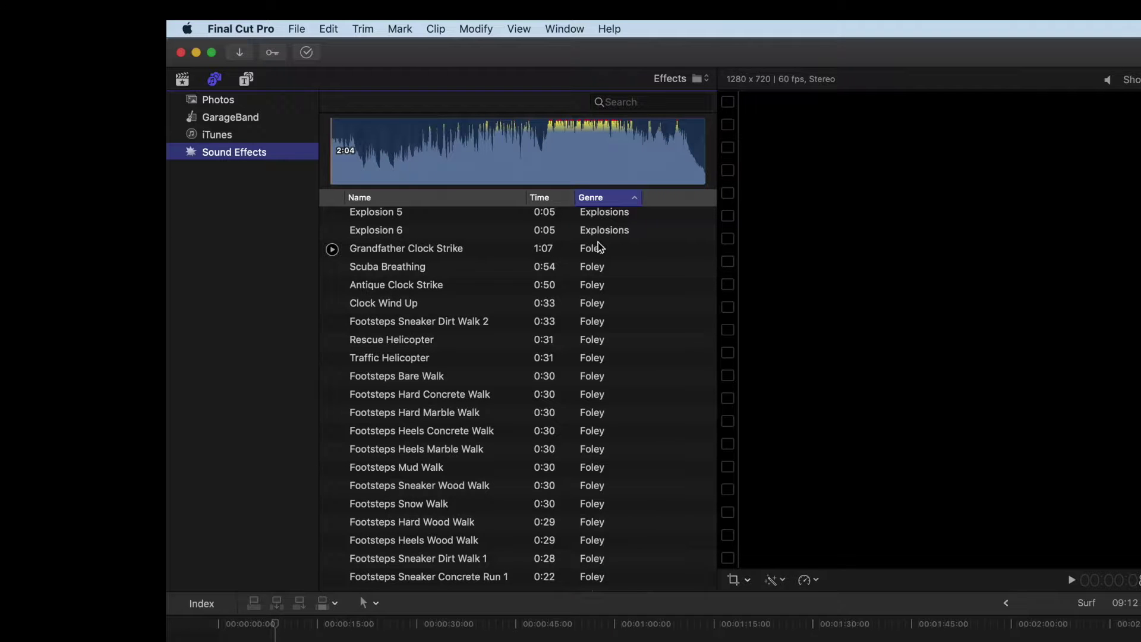
{"action": "scroll", "coordinate": [598, 248], "scroll_direction": "up", "scroll_amount": 3}
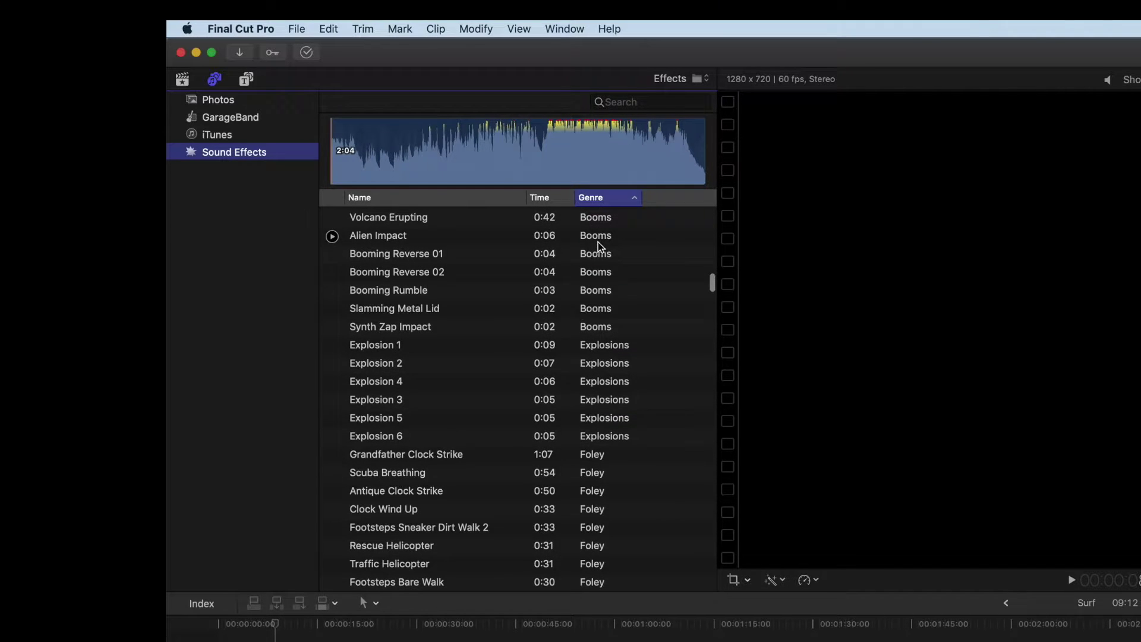
Preview Explosion 5, 3 and 4, then sort the sound effects by name.
{"action": "left_click", "coordinate": [388, 417]}
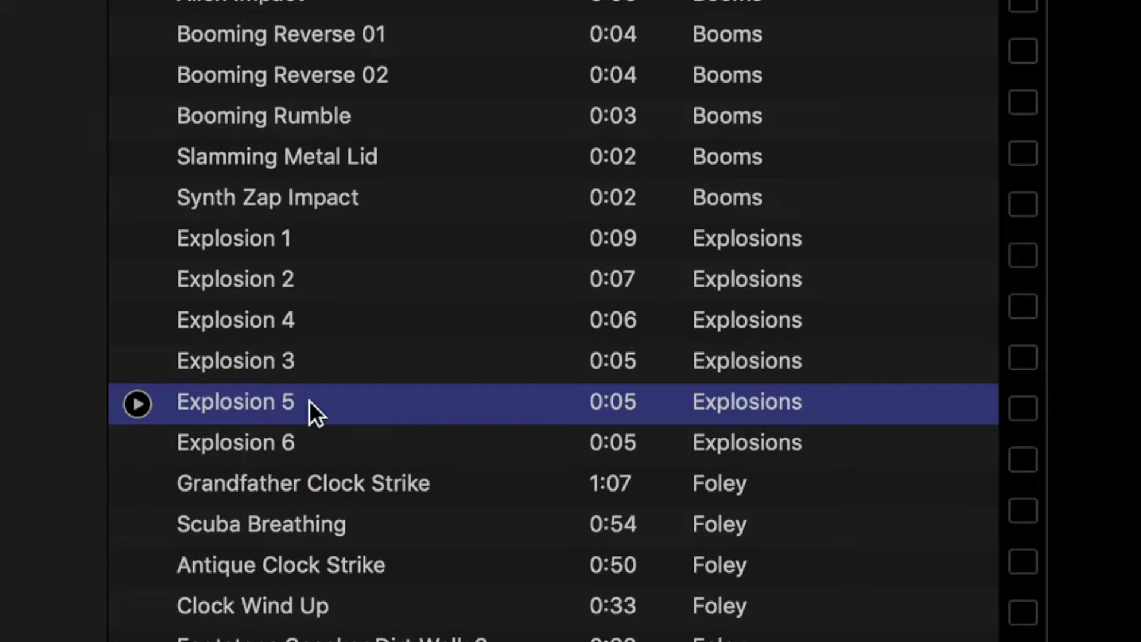
{"action": "key", "text": "space"}
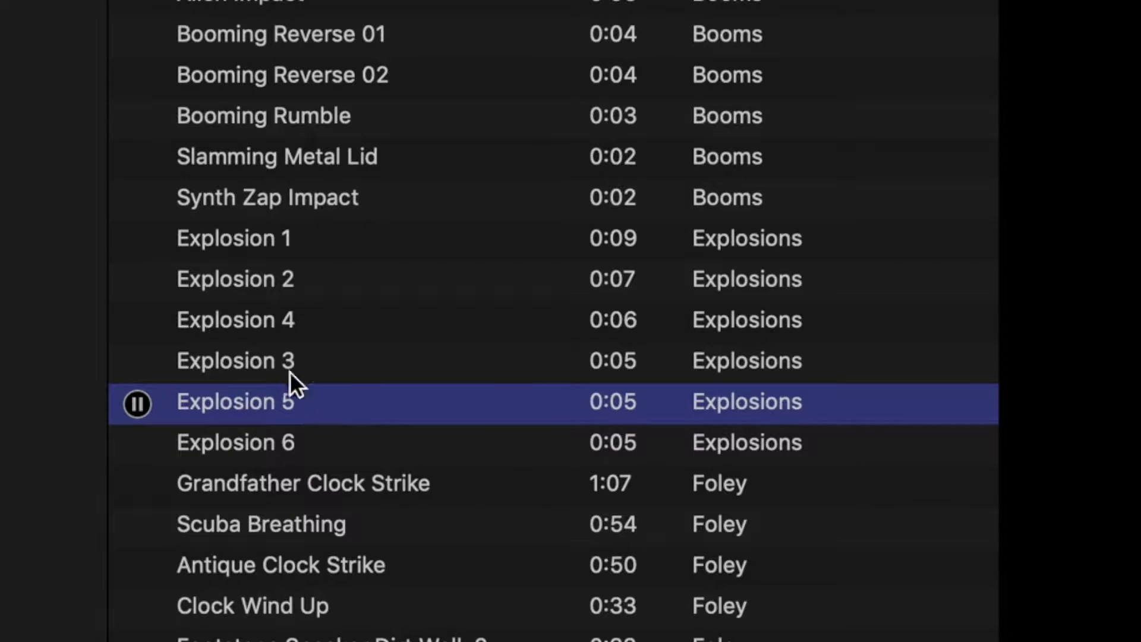
{"action": "left_click", "coordinate": [265, 359]}
{"action": "key", "text": "space"}
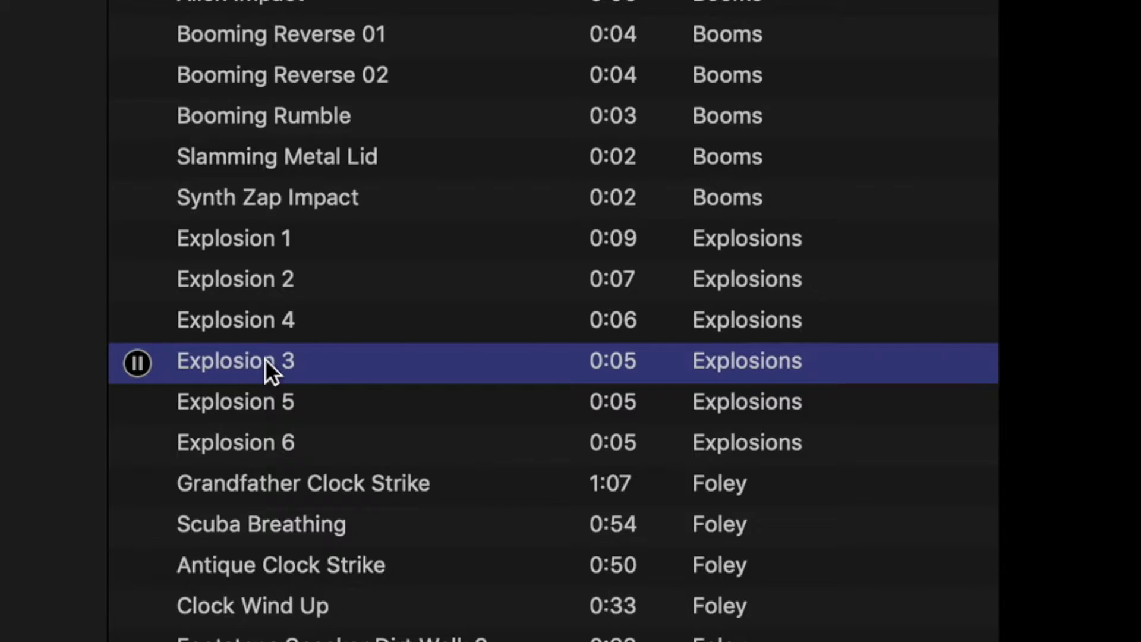
{"action": "left_click", "coordinate": [249, 321]}
{"action": "key", "text": "space"}
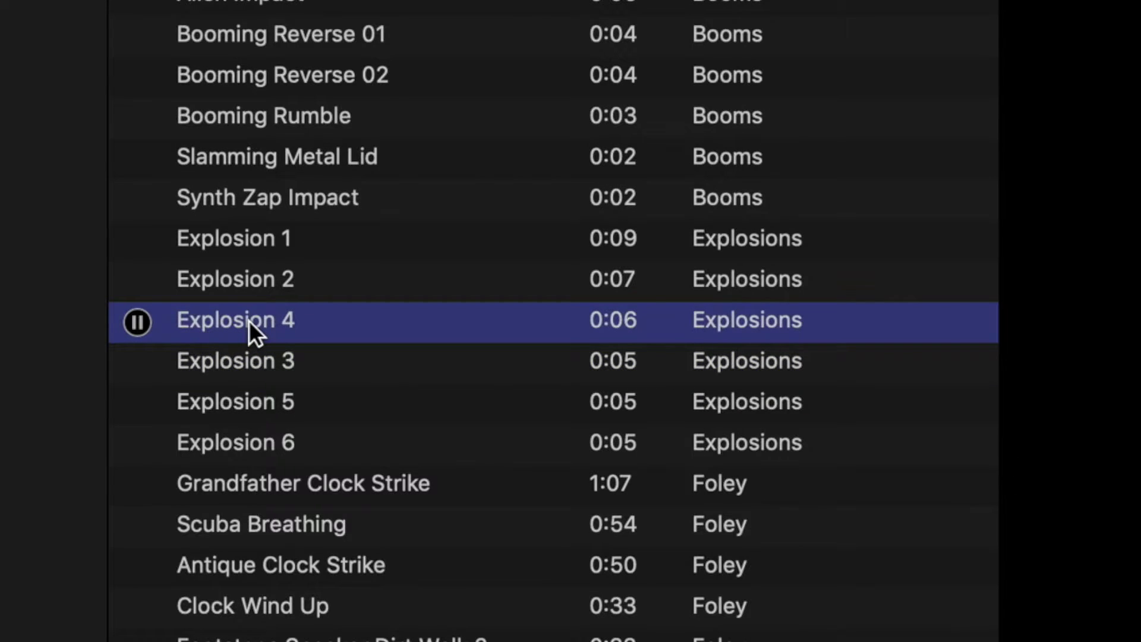
{"action": "scroll", "coordinate": [662, 367], "scroll_direction": "down", "scroll_amount": 3}
{"action": "scroll", "coordinate": [663, 368], "scroll_direction": "down", "scroll_amount": 5}
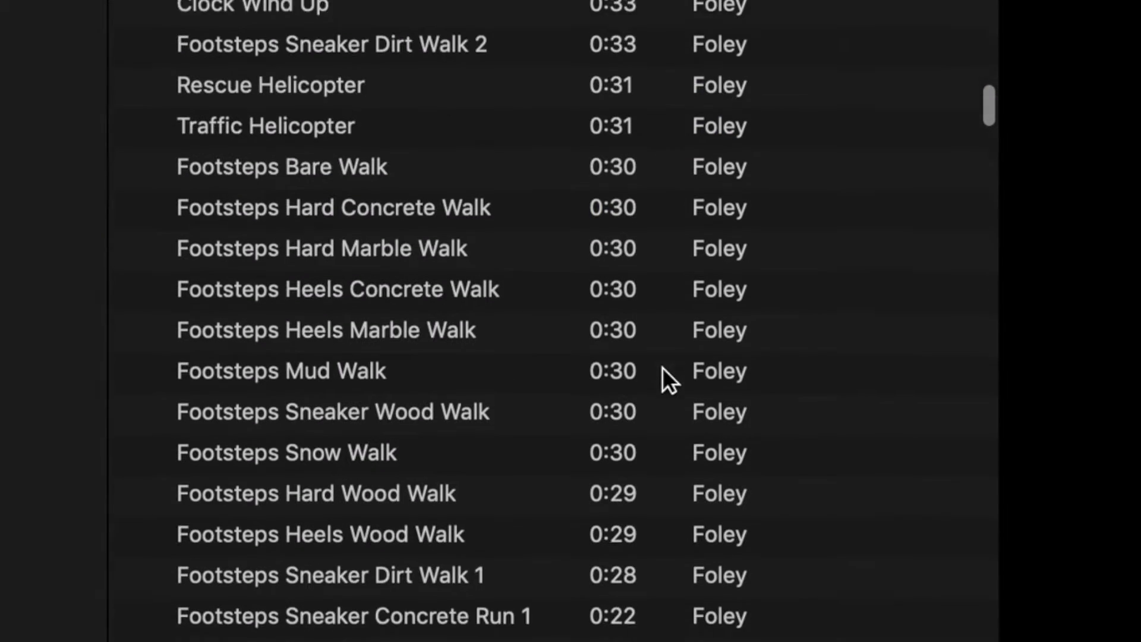
{"action": "scroll", "coordinate": [663, 367], "scroll_direction": "down", "scroll_amount": 5}
{"action": "scroll", "coordinate": [662, 367], "scroll_direction": "down", "scroll_amount": 7}
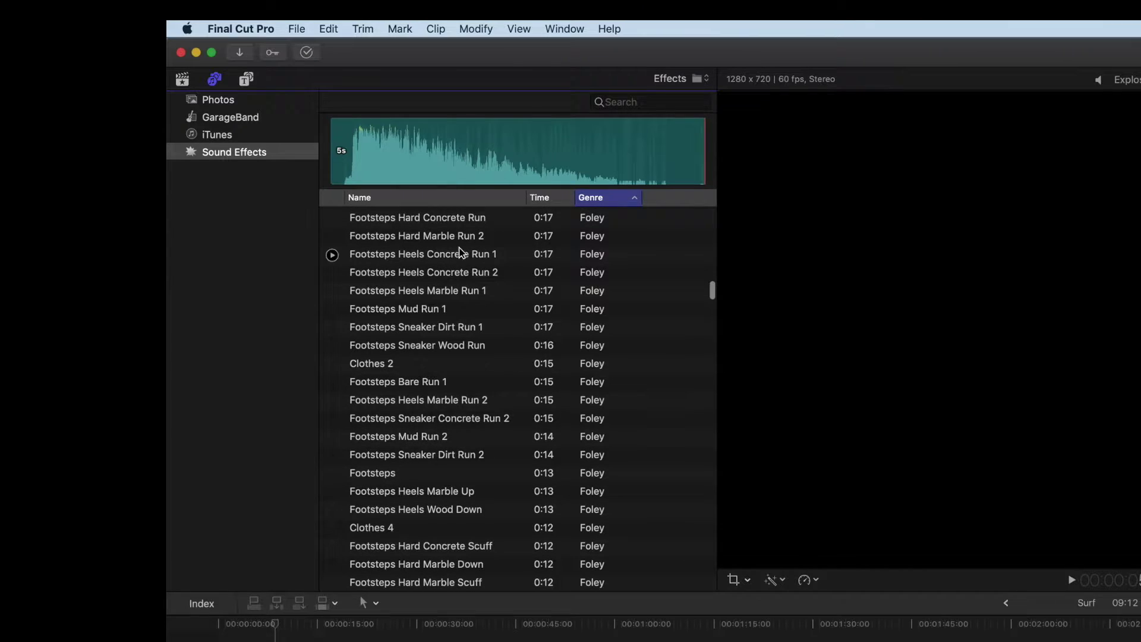
{"action": "left_click", "coordinate": [389, 198]}
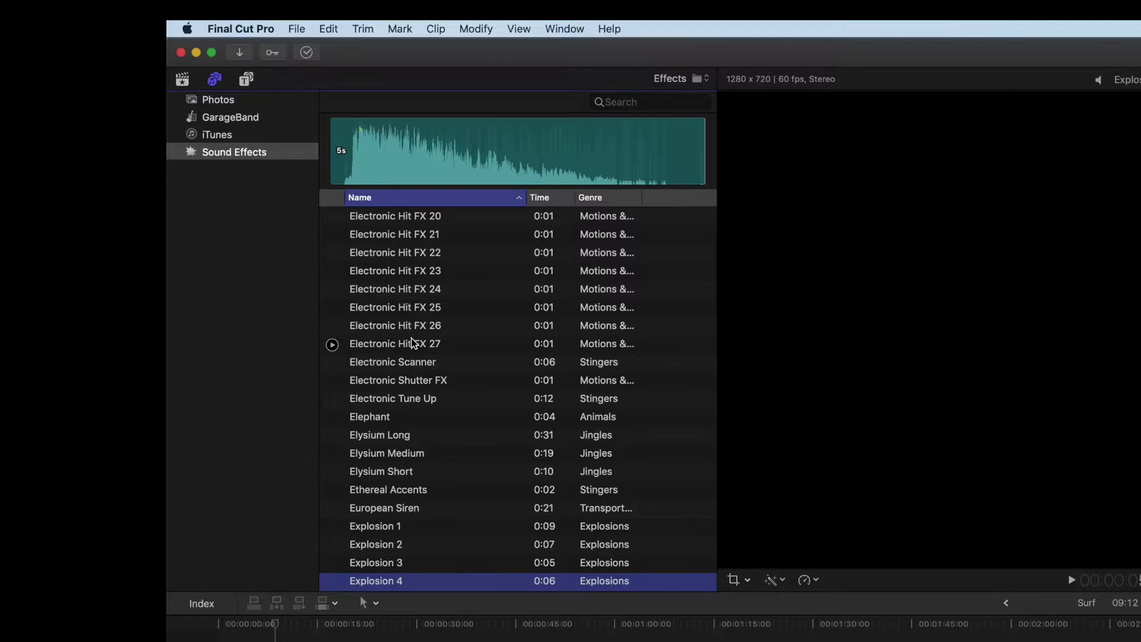
{"action": "scroll", "coordinate": [411, 338], "scroll_direction": "up", "scroll_amount": 5}
{"action": "scroll", "coordinate": [410, 339], "scroll_direction": "up", "scroll_amount": 2}
{"action": "scroll", "coordinate": [411, 338], "scroll_direction": "up", "scroll_amount": 5}
{"action": "scroll", "coordinate": [412, 338], "scroll_direction": "up", "scroll_amount": 5}
{"action": "scroll", "coordinate": [410, 339], "scroll_direction": "up", "scroll_amount": 5}
{"action": "scroll", "coordinate": [411, 338], "scroll_direction": "up", "scroll_amount": 5}
{"action": "scroll", "coordinate": [411, 338], "scroll_direction": "up", "scroll_amount": 5}
{"action": "scroll", "coordinate": [411, 338], "scroll_direction": "up", "scroll_amount": 5}
{"action": "scroll", "coordinate": [411, 338], "scroll_direction": "up", "scroll_amount": 5}
{"action": "scroll", "coordinate": [410, 338], "scroll_direction": "up", "scroll_amount": 5}
{"action": "scroll", "coordinate": [412, 338], "scroll_direction": "up", "scroll_amount": 5}
{"action": "scroll", "coordinate": [411, 338], "scroll_direction": "up", "scroll_amount": 5}
{"action": "scroll", "coordinate": [411, 338], "scroll_direction": "up", "scroll_amount": 5}
{"action": "scroll", "coordinate": [411, 338], "scroll_direction": "up", "scroll_amount": 5}
{"action": "scroll", "coordinate": [411, 338], "scroll_direction": "up", "scroll_amount": 5}
{"action": "scroll", "coordinate": [412, 338], "scroll_direction": "up", "scroll_amount": 2}
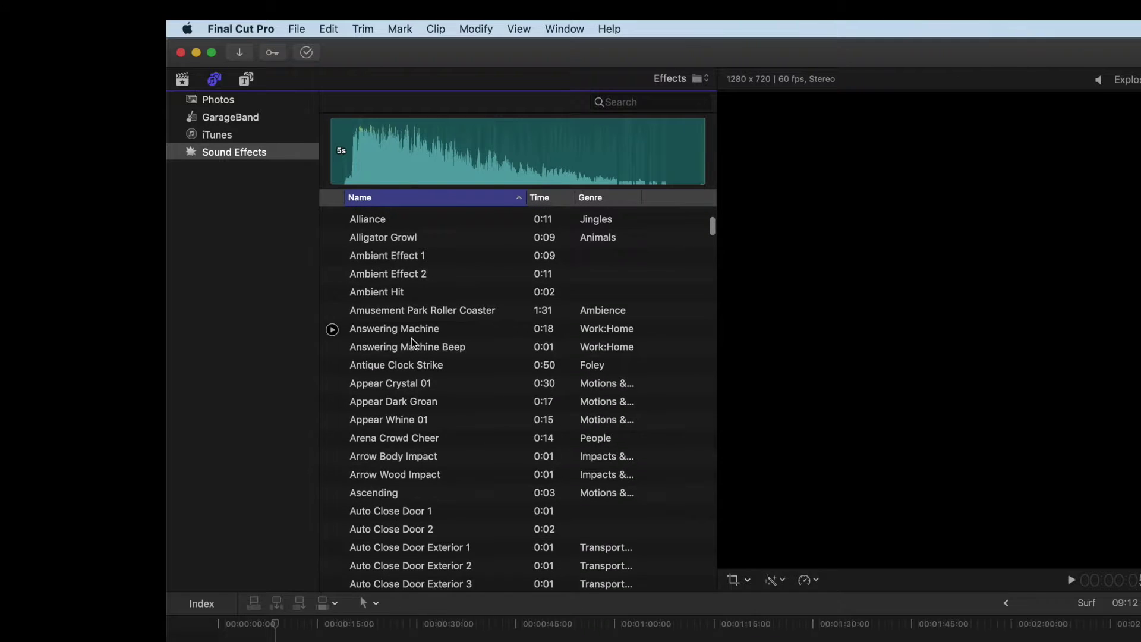
{"action": "scroll", "coordinate": [411, 338], "scroll_direction": "up", "scroll_amount": 1}
{"action": "scroll", "coordinate": [411, 338], "scroll_direction": "up", "scroll_amount": 1}
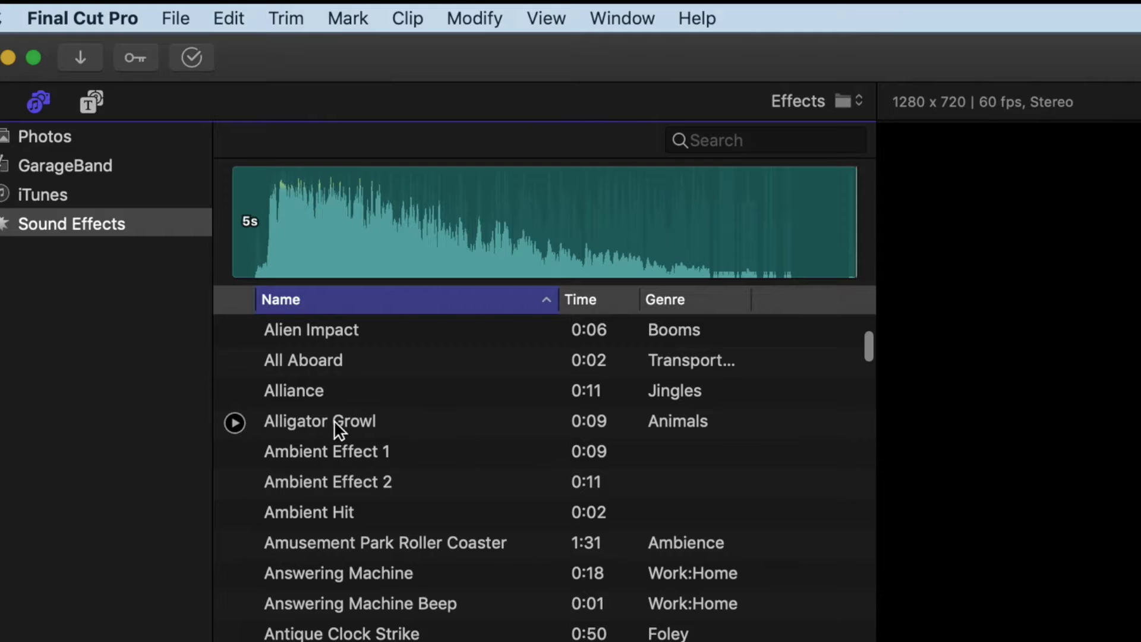
Preview the Alligator Growl sound effect, then re-sort the list by genre.
{"action": "left_click", "coordinate": [392, 271]}
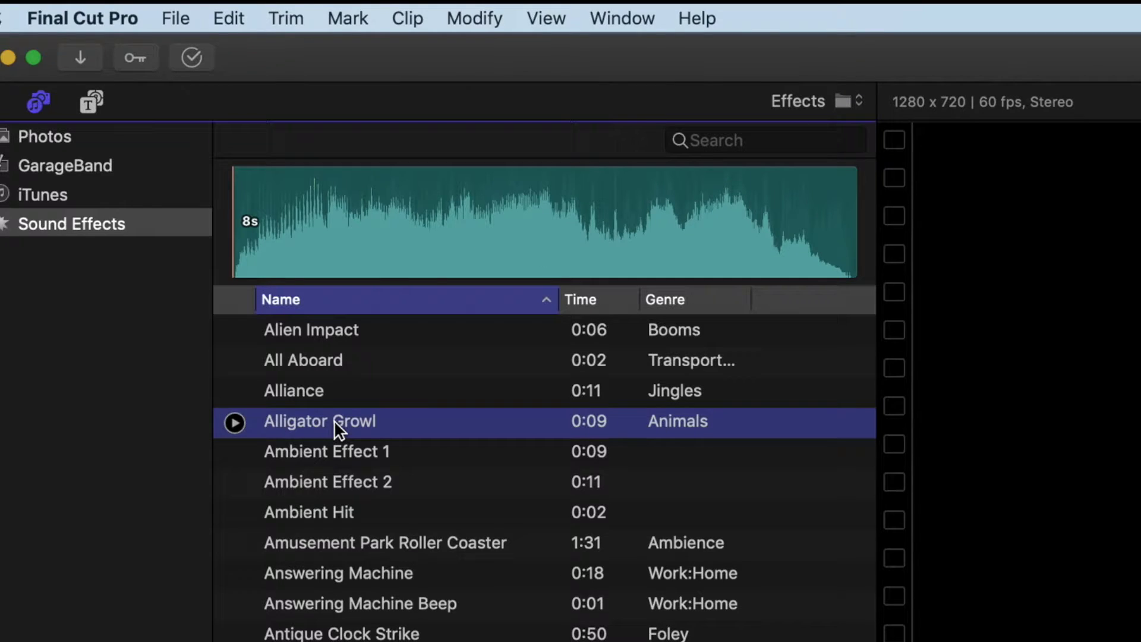
{"action": "key", "text": "space"}
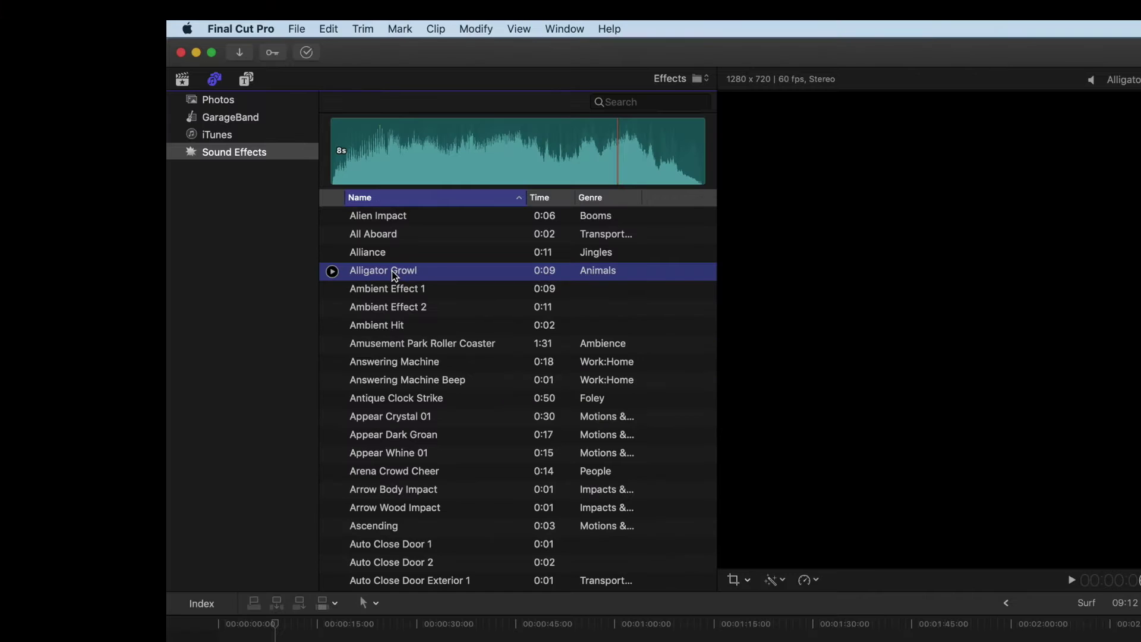
{"action": "scroll", "coordinate": [391, 276], "scroll_direction": "up", "scroll_amount": 5}
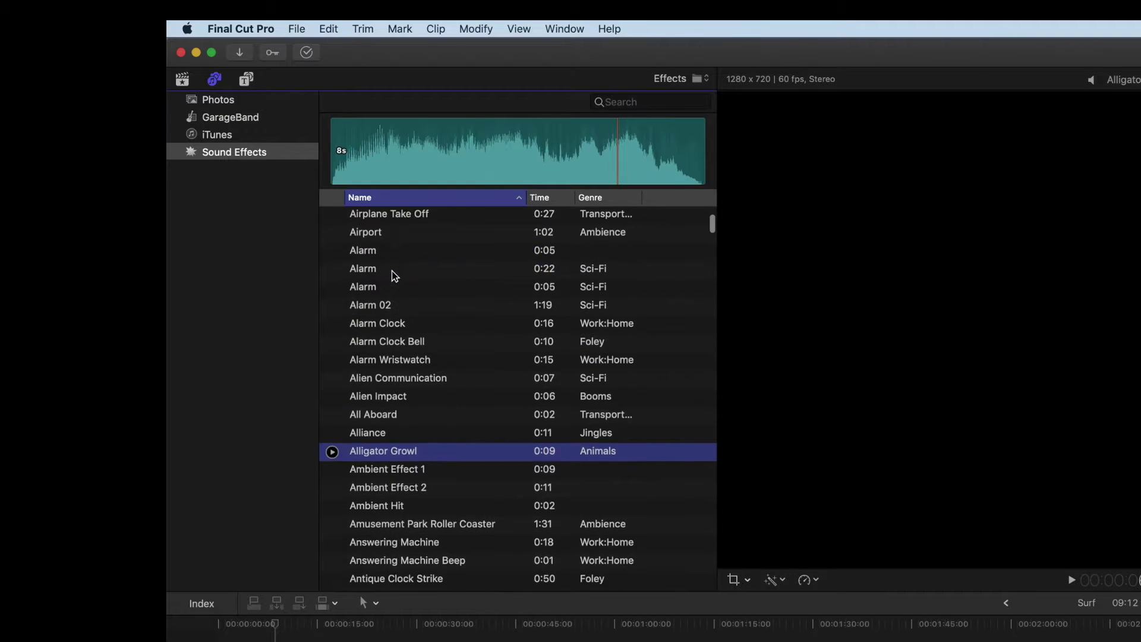
{"action": "scroll", "coordinate": [391, 276], "scroll_direction": "up", "scroll_amount": 3}
{"action": "scroll", "coordinate": [391, 276], "scroll_direction": "up", "scroll_amount": 1}
{"action": "scroll", "coordinate": [391, 276], "scroll_direction": "up", "scroll_amount": 5}
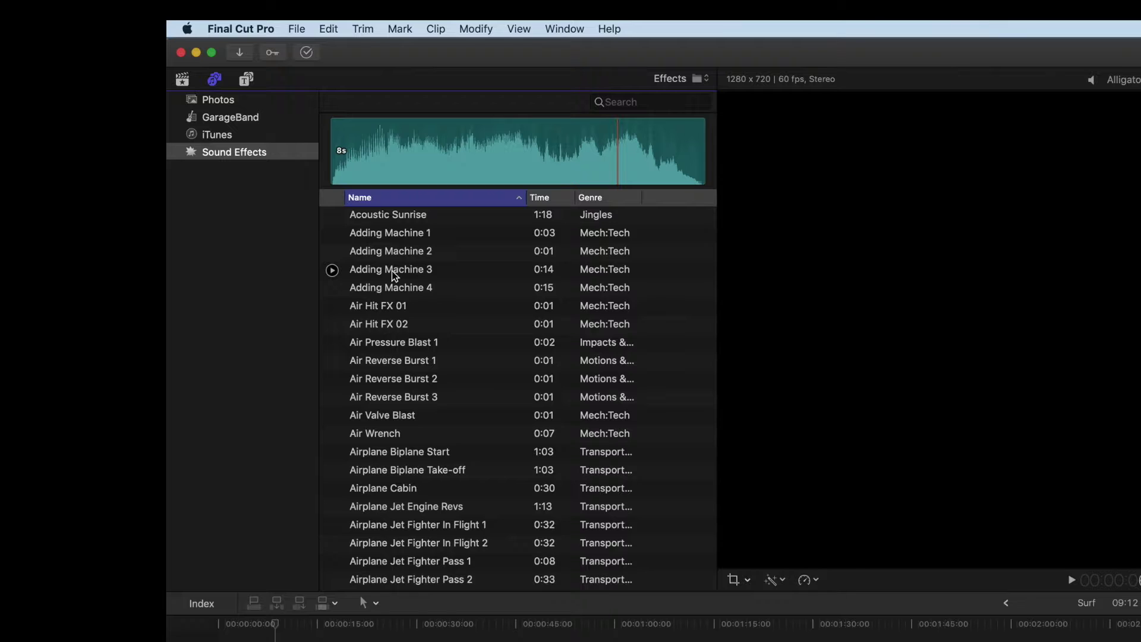
{"action": "scroll", "coordinate": [391, 275], "scroll_direction": "down", "scroll_amount": 2}
{"action": "scroll", "coordinate": [374, 271], "scroll_direction": "down", "scroll_amount": 10}
{"action": "scroll", "coordinate": [374, 271], "scroll_direction": "down", "scroll_amount": 2}
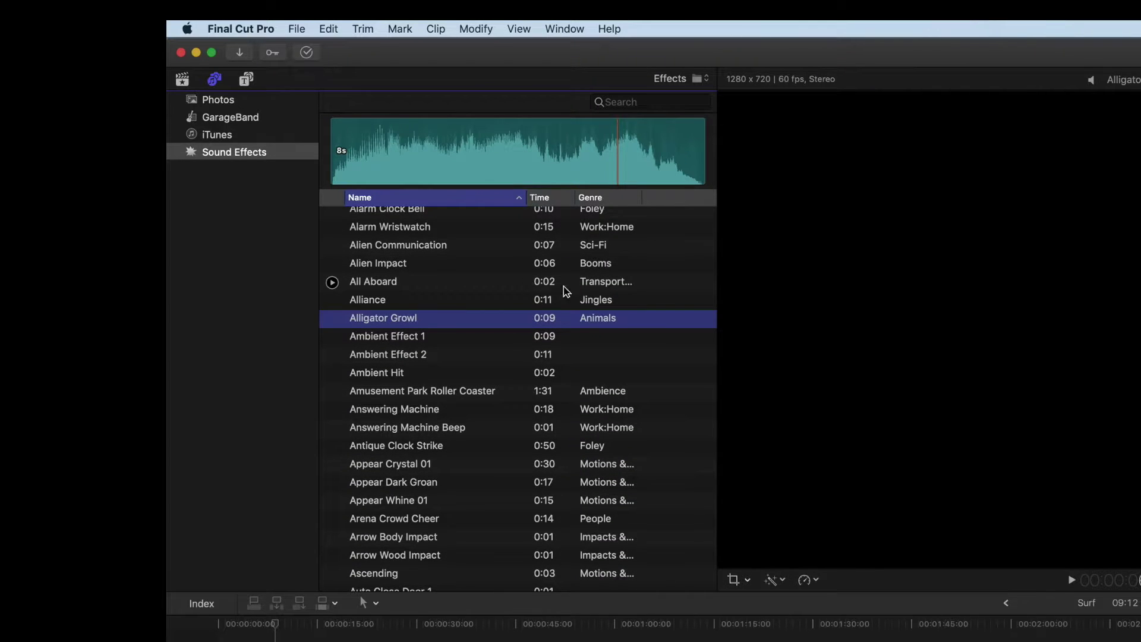
{"action": "left_click", "coordinate": [595, 198]}
{"action": "scroll", "coordinate": [603, 233], "scroll_direction": "down", "scroll_amount": 3}
{"action": "scroll", "coordinate": [602, 236], "scroll_direction": "down", "scroll_amount": 10}
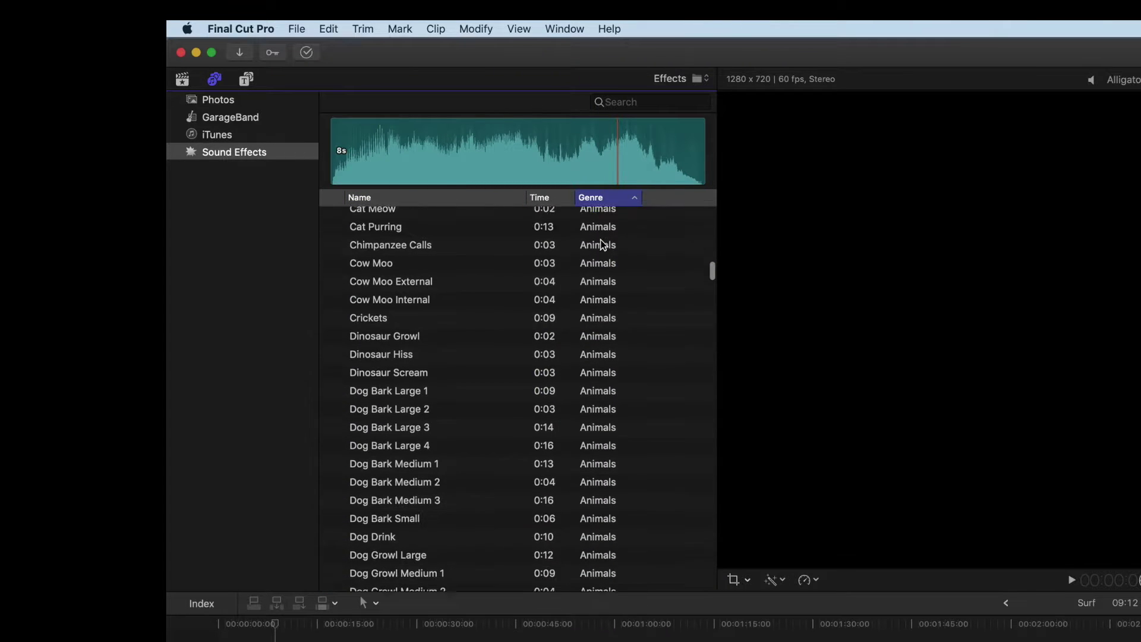
{"action": "scroll", "coordinate": [603, 239], "scroll_direction": "down", "scroll_amount": 3}
{"action": "scroll", "coordinate": [602, 243], "scroll_direction": "down", "scroll_amount": 3}
{"action": "scroll", "coordinate": [603, 243], "scroll_direction": "down", "scroll_amount": 3}
{"action": "scroll", "coordinate": [603, 243], "scroll_direction": "down", "scroll_amount": 1}
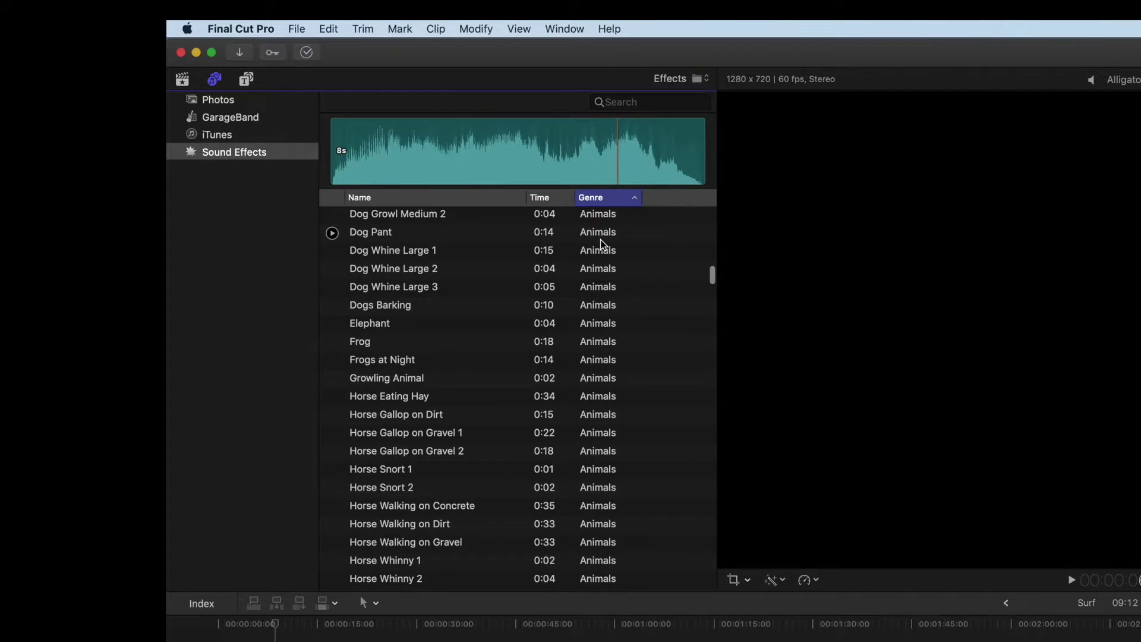
{"action": "scroll", "coordinate": [603, 244], "scroll_direction": "down", "scroll_amount": 3}
{"action": "scroll", "coordinate": [603, 244], "scroll_direction": "down", "scroll_amount": 6}
{"action": "scroll", "coordinate": [603, 243], "scroll_direction": "down", "scroll_amount": 3}
{"action": "scroll", "coordinate": [603, 244], "scroll_direction": "down", "scroll_amount": 3}
{"action": "scroll", "coordinate": [603, 244], "scroll_direction": "down", "scroll_amount": 6}
{"action": "scroll", "coordinate": [604, 243], "scroll_direction": "down", "scroll_amount": 1}
{"action": "scroll", "coordinate": [602, 243], "scroll_direction": "down", "scroll_amount": 10}
{"action": "scroll", "coordinate": [603, 244], "scroll_direction": "down", "scroll_amount": 6}
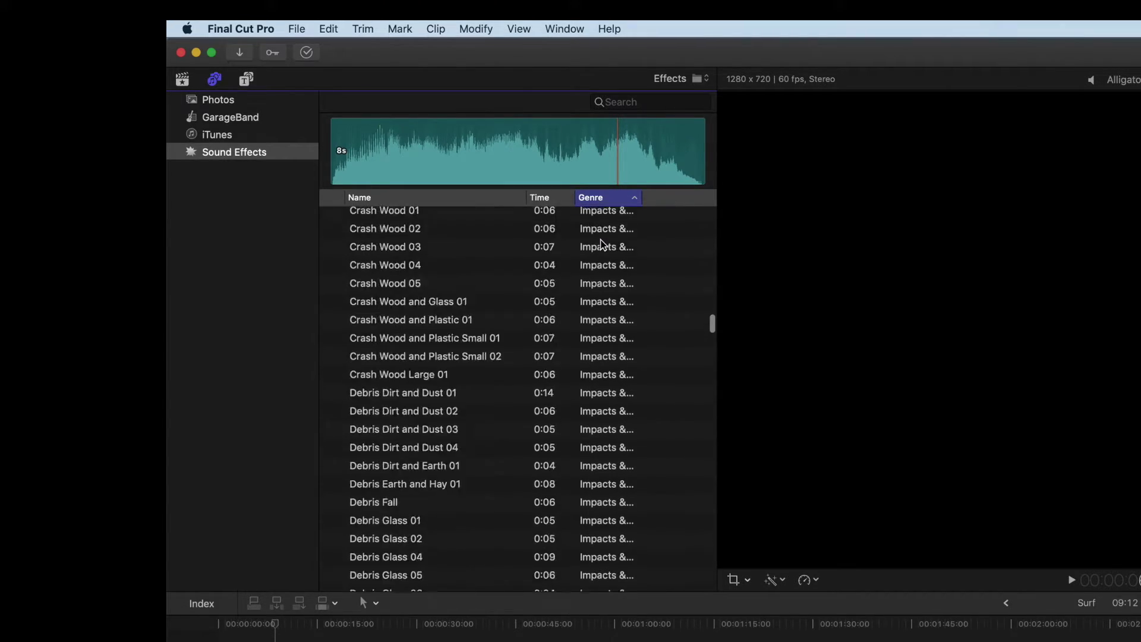
{"action": "scroll", "coordinate": [602, 244], "scroll_direction": "down", "scroll_amount": 3}
{"action": "scroll", "coordinate": [603, 244], "scroll_direction": "down", "scroll_amount": 3}
{"action": "scroll", "coordinate": [605, 96], "scroll_direction": "down", "scroll_amount": 5}
{"action": "scroll", "coordinate": [605, 97], "scroll_direction": "down", "scroll_amount": 10}
{"action": "scroll", "coordinate": [605, 97], "scroll_direction": "down", "scroll_amount": 3}
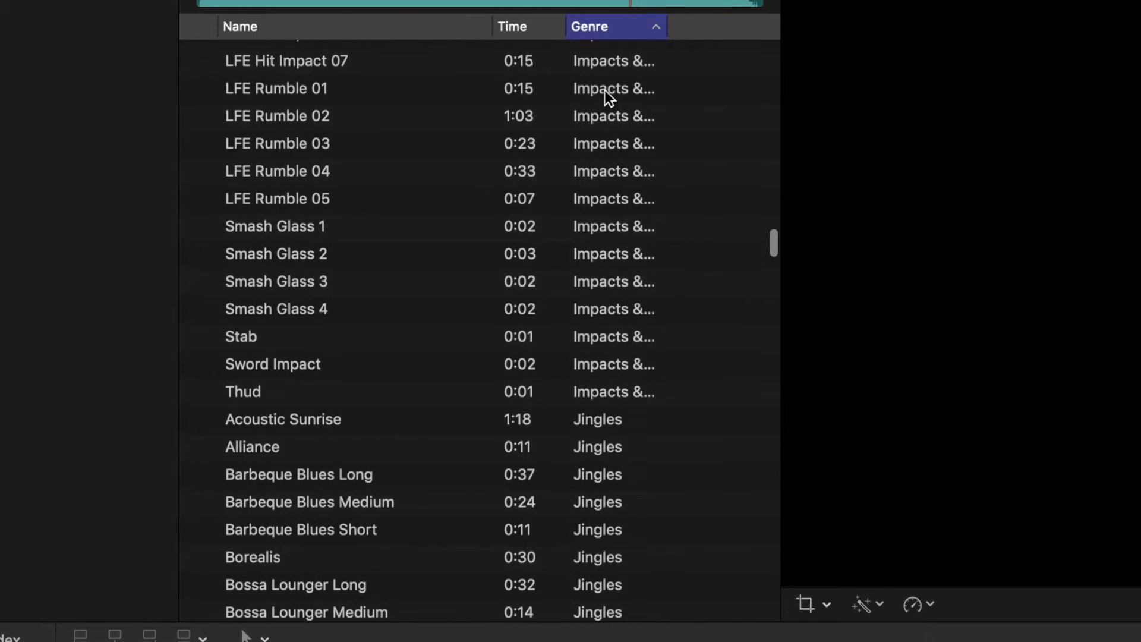
Audition Stab, Sword Impact and Thud, then select the Acoustic Sunrise jingle.
{"action": "left_click", "coordinate": [609, 337]}
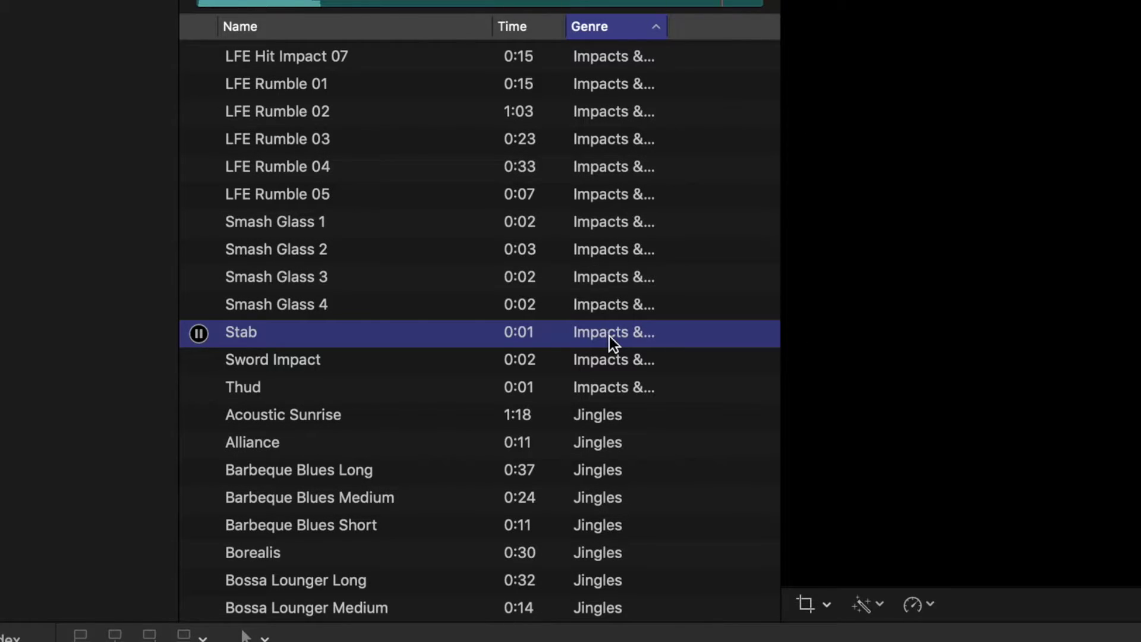
{"action": "left_click", "coordinate": [612, 357]}
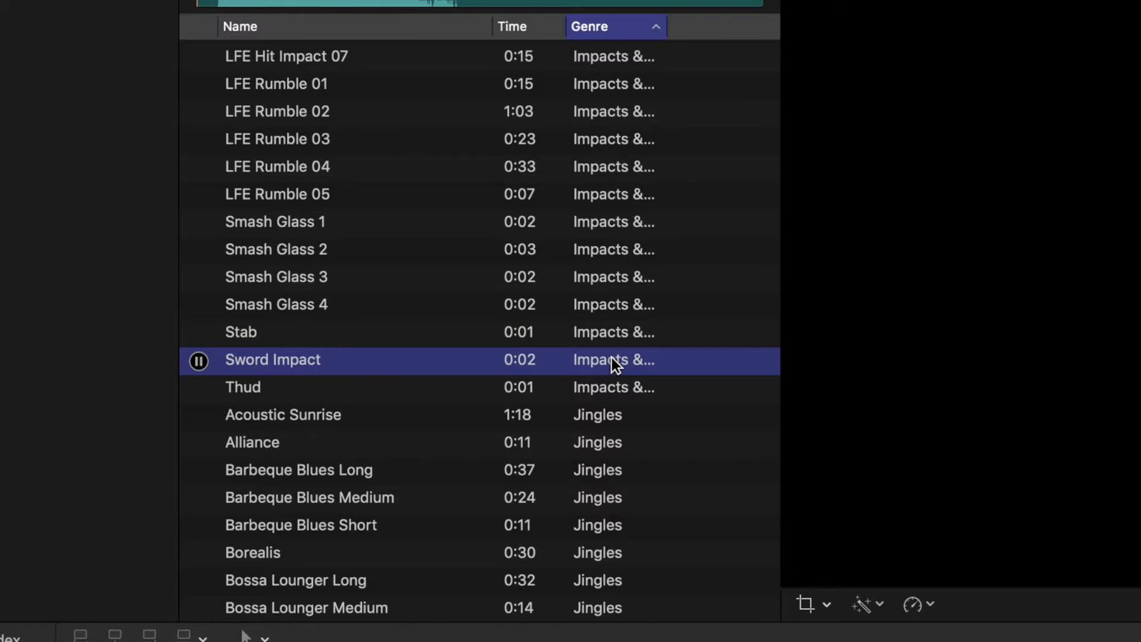
{"action": "left_click", "coordinate": [562, 389]}
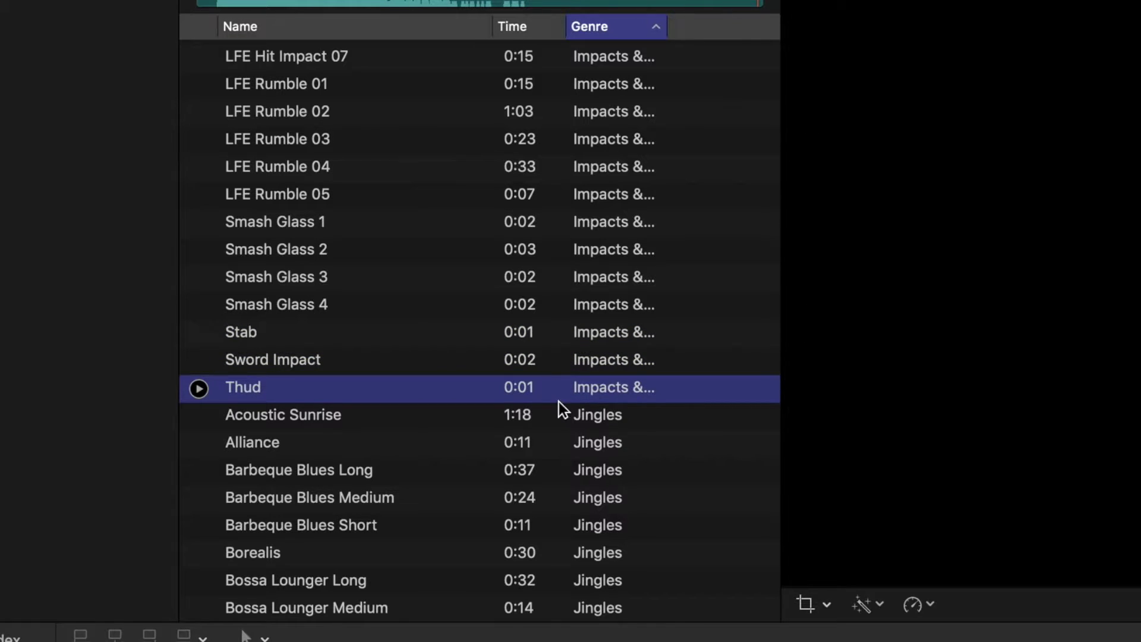
{"action": "left_click", "coordinate": [554, 414]}
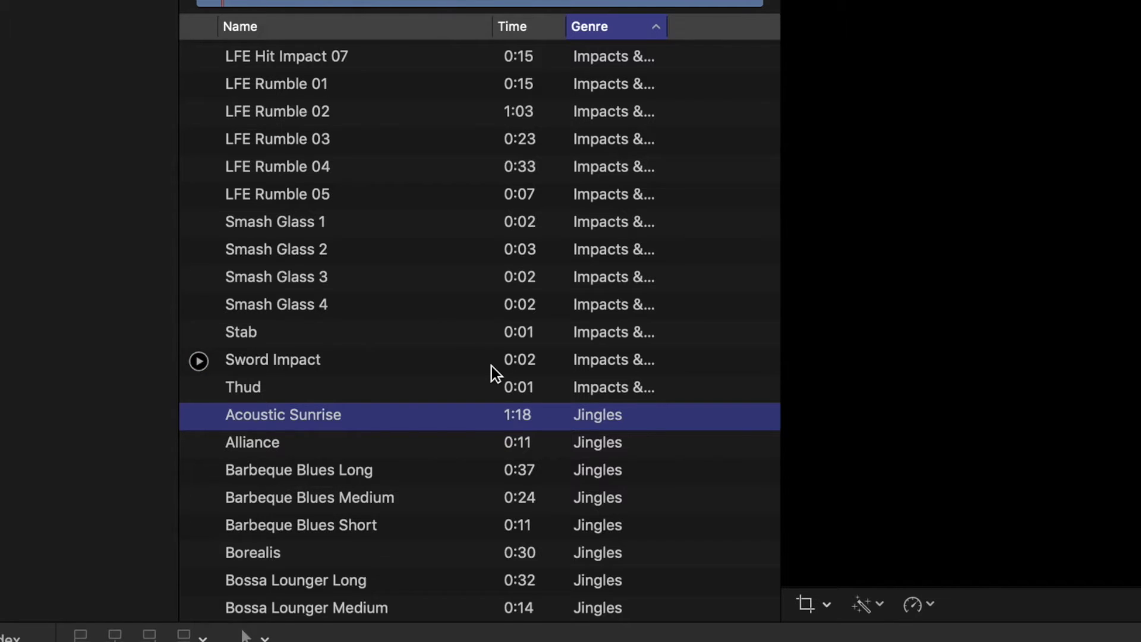
{"action": "scroll", "coordinate": [491, 372], "scroll_direction": "up", "scroll_amount": 3}
{"action": "scroll", "coordinate": [492, 371], "scroll_direction": "down", "scroll_amount": 5}
{"action": "scroll", "coordinate": [491, 369], "scroll_direction": "down", "scroll_amount": 2}
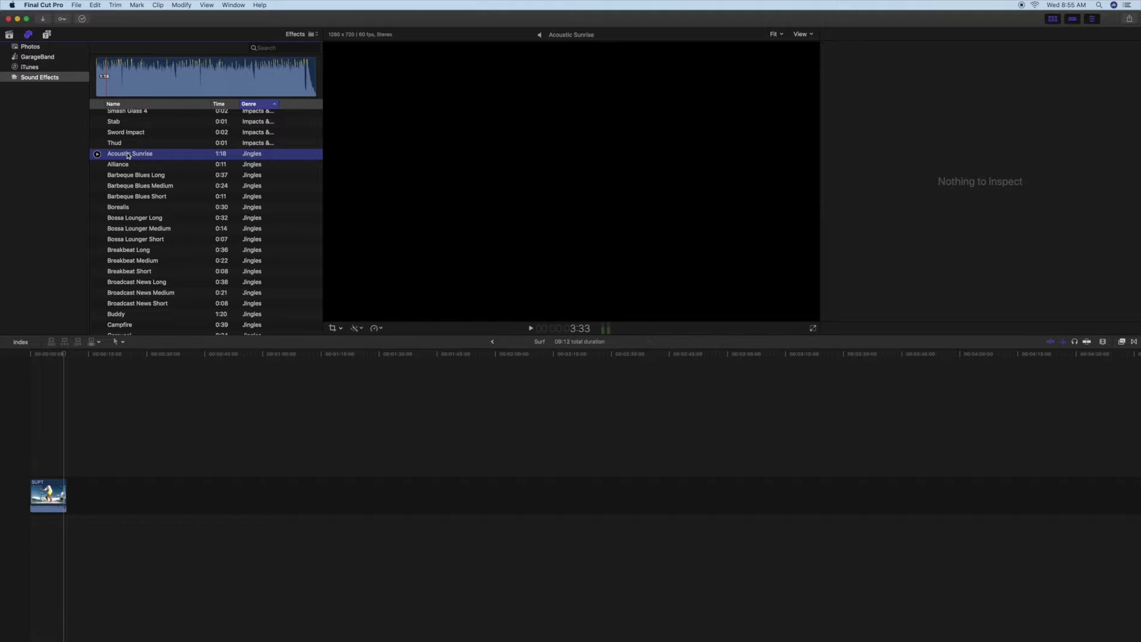
{"action": "scroll", "coordinate": [128, 156], "scroll_direction": "up", "scroll_amount": 1}
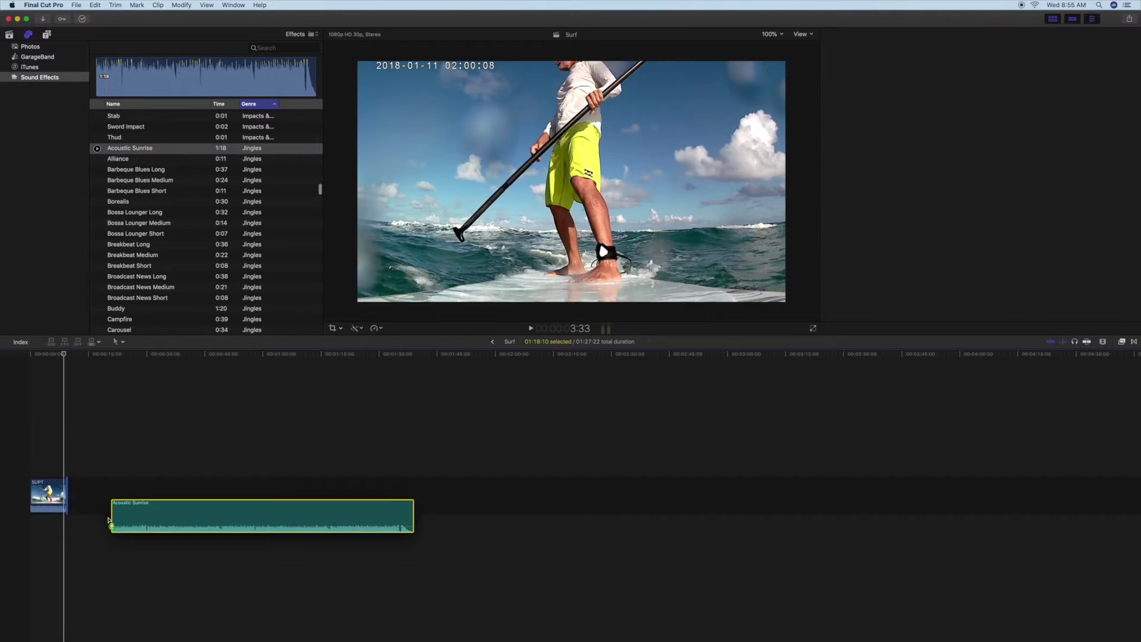
Place Acoustic Sunrise below the Surf clip, lower a clip's volume, and play it back.
{"action": "mouse_move", "coordinate": [133, 153]}
{"action": "left_mouse_down"}
{"action": "mouse_move", "coordinate": [51, 534]}
{"action": "mouse_move", "coordinate": [33, 531]}
{"action": "left_mouse_up"}
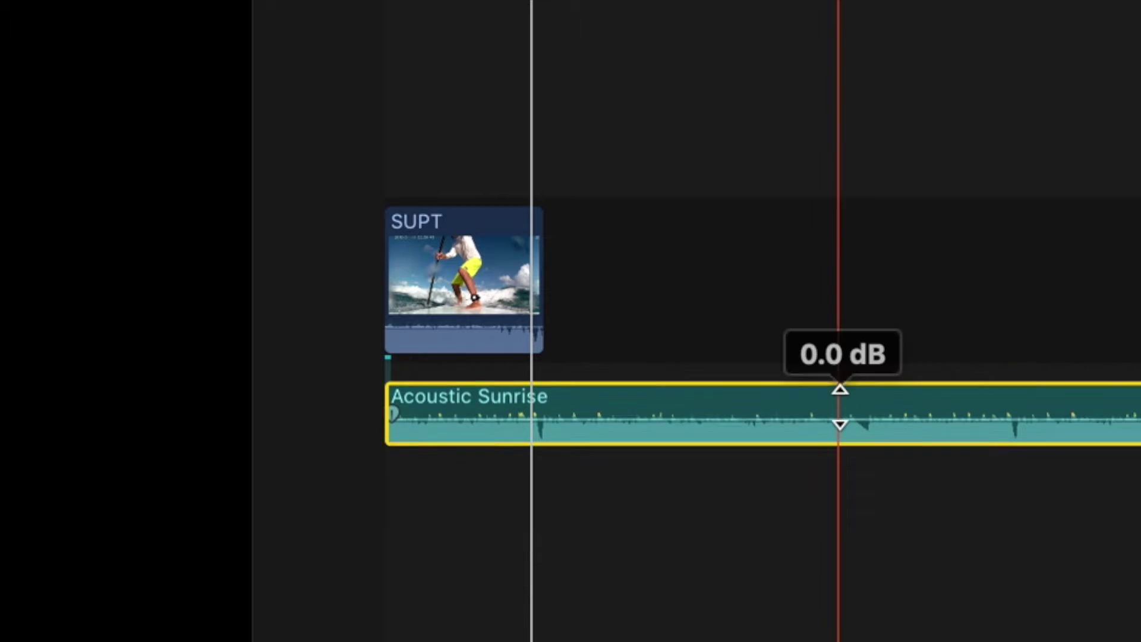
{"action": "left_click_drag", "start_coordinate": [440, 326], "coordinate": [446, 350]}
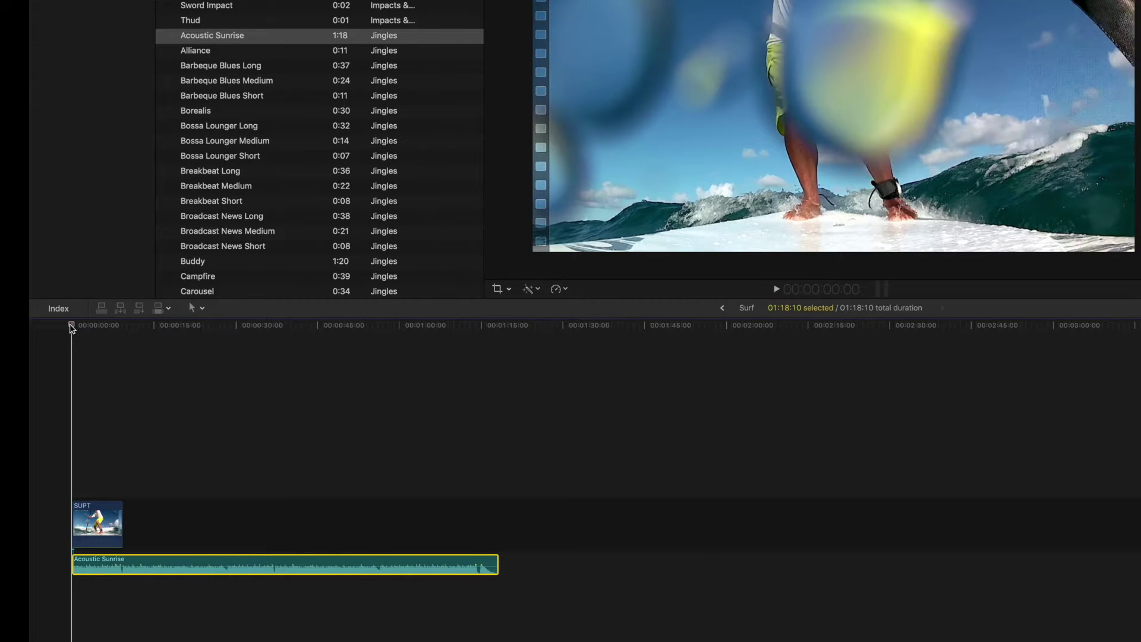
{"action": "key", "text": "space"}
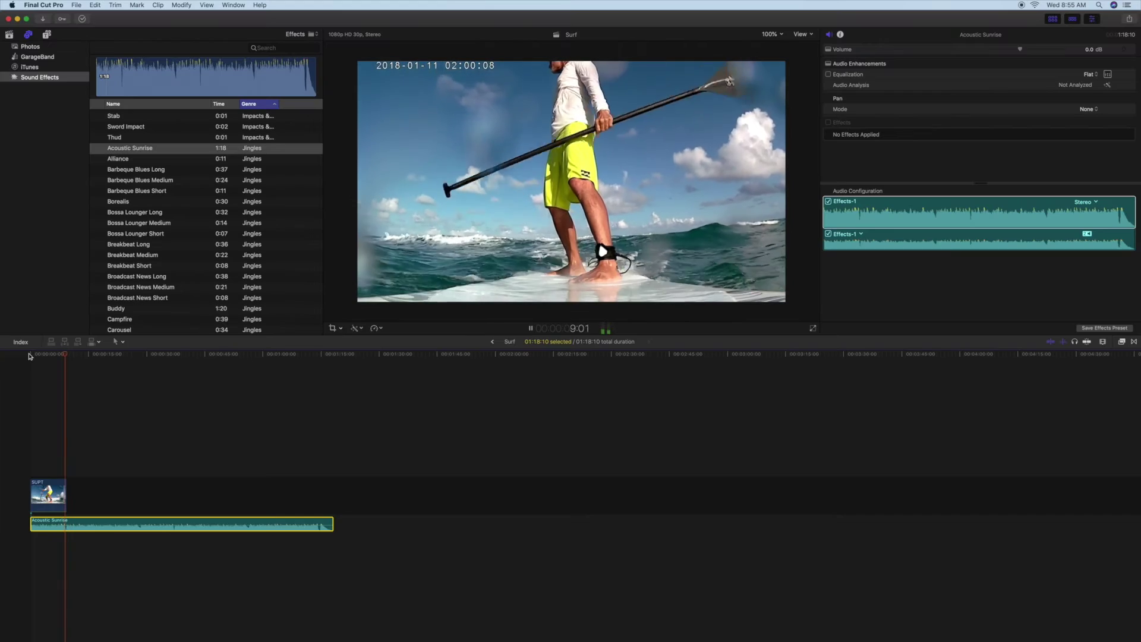
{"action": "key", "text": "space"}
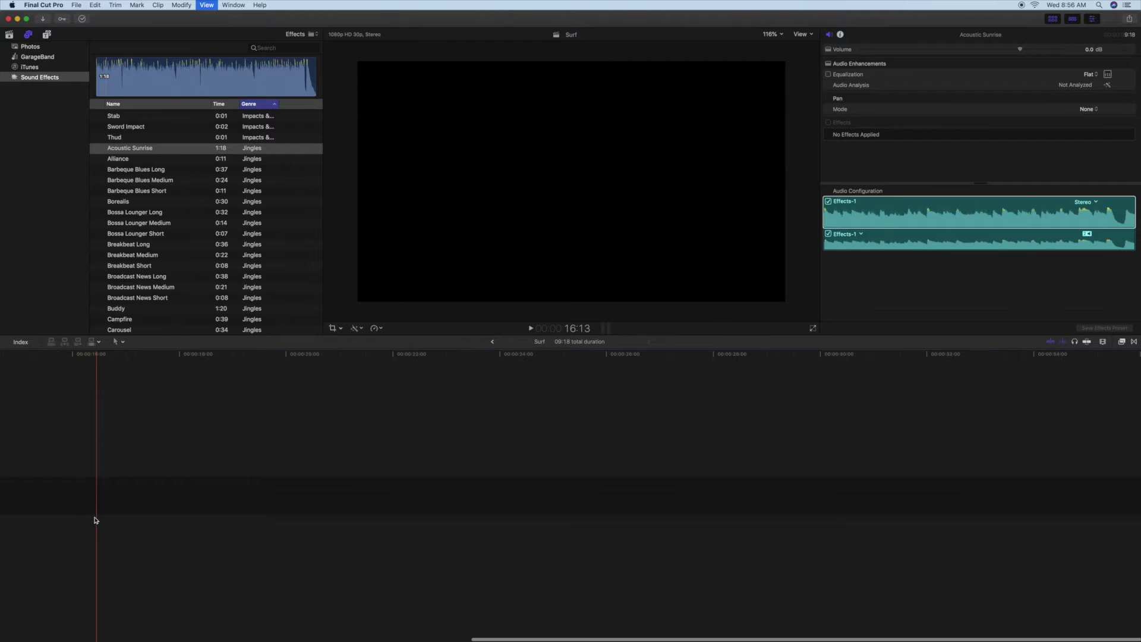
{"action": "scroll", "coordinate": [96, 520], "scroll_direction": "left", "scroll_amount": 3}
{"action": "scroll", "coordinate": [95, 520], "scroll_direction": "left", "scroll_amount": 4}
{"action": "scroll", "coordinate": [96, 520], "scroll_direction": "left", "scroll_amount": 5}
{"action": "scroll", "coordinate": [95, 520], "scroll_direction": "left", "scroll_amount": 2}
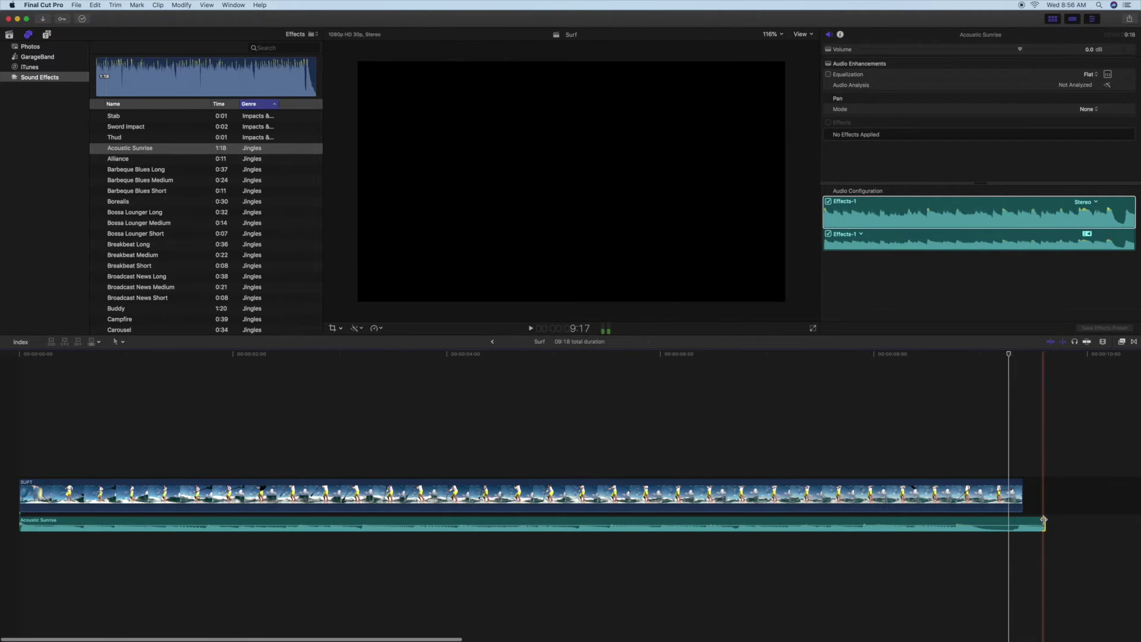
Drag the jingle's end back to just before the Surf clip's end.
{"action": "left_click_drag", "start_coordinate": [1044, 520], "coordinate": [1009, 522]}
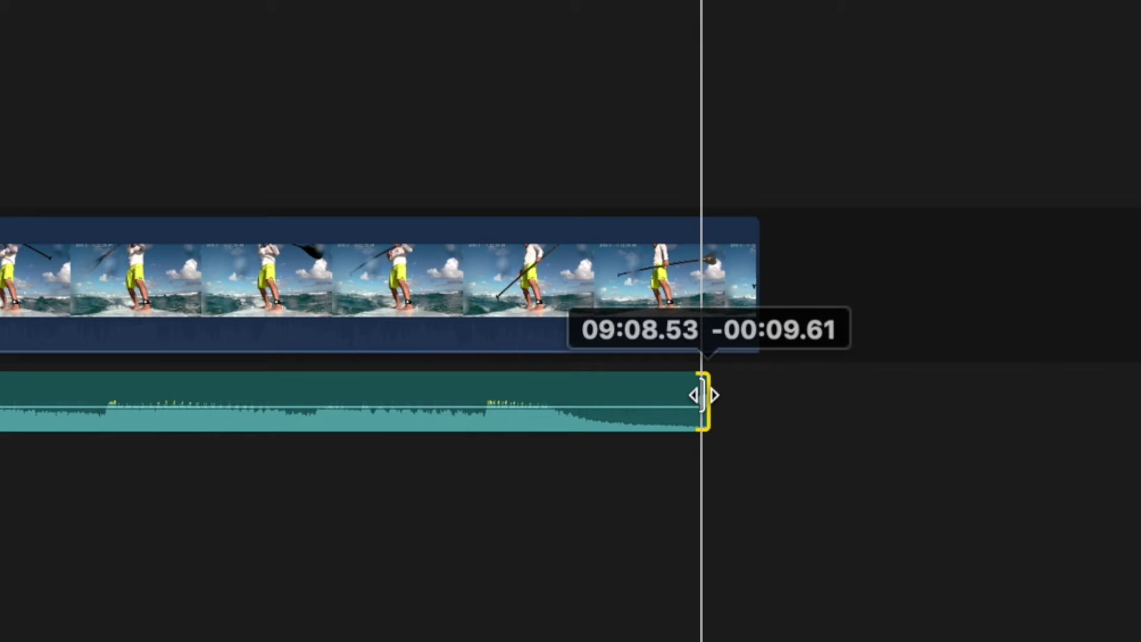
{"action": "left_click_drag", "start_coordinate": [703, 396], "coordinate": [699, 395]}
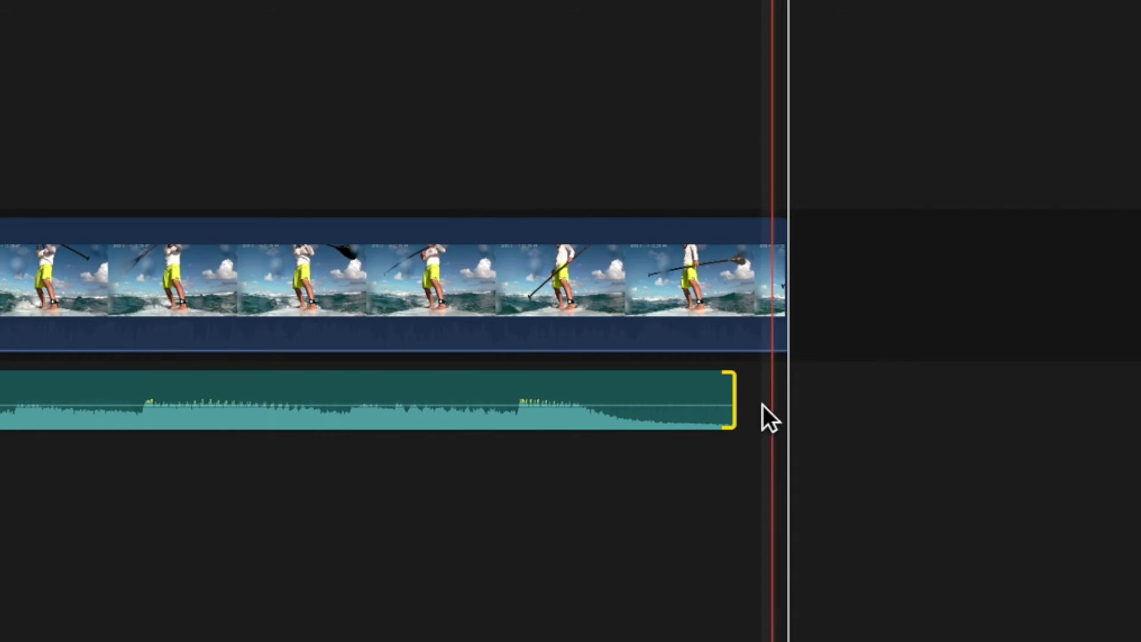
Fade out the jingle's end, shorten the Surf clip by two seconds, and select its end.
{"action": "mouse_move", "coordinate": [727, 403]}
{"action": "left_mouse_down"}
{"action": "mouse_move", "coordinate": [644, 399]}
{"action": "mouse_move", "coordinate": [641, 386]}
{"action": "left_mouse_up"}
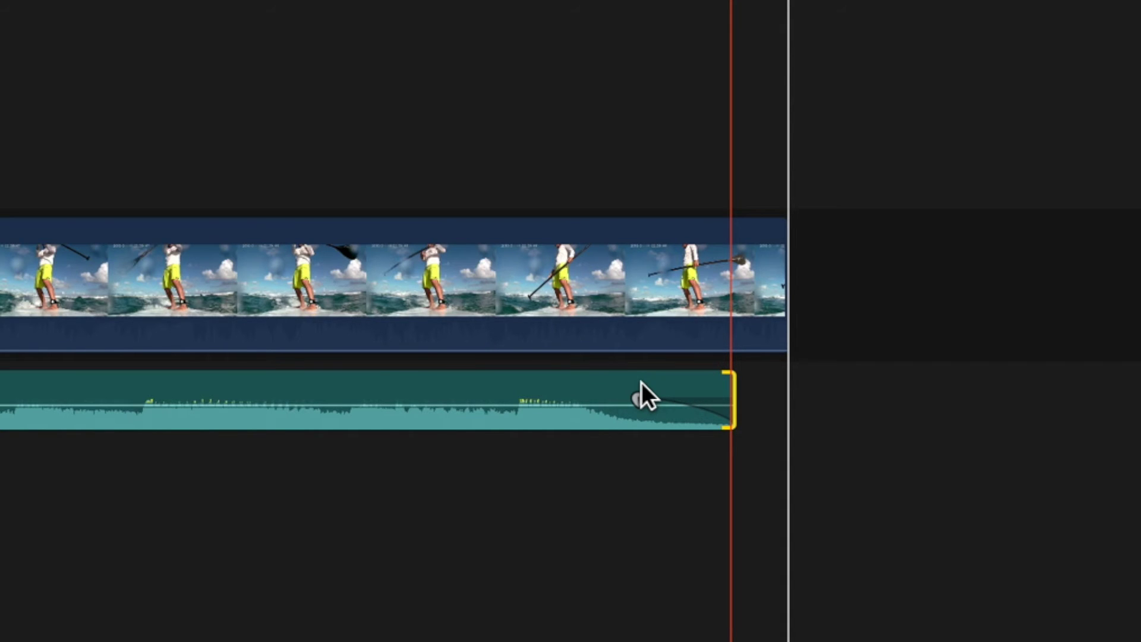
{"action": "left_click_drag", "start_coordinate": [782, 276], "coordinate": [740, 280]}
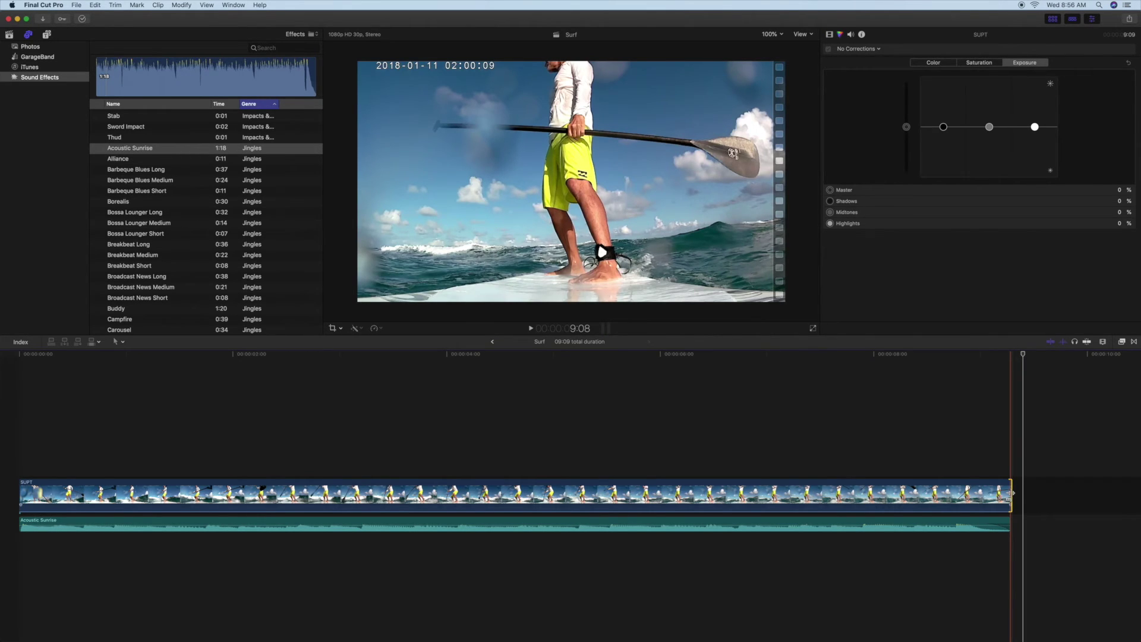
{"action": "left_click", "coordinate": [1012, 492]}
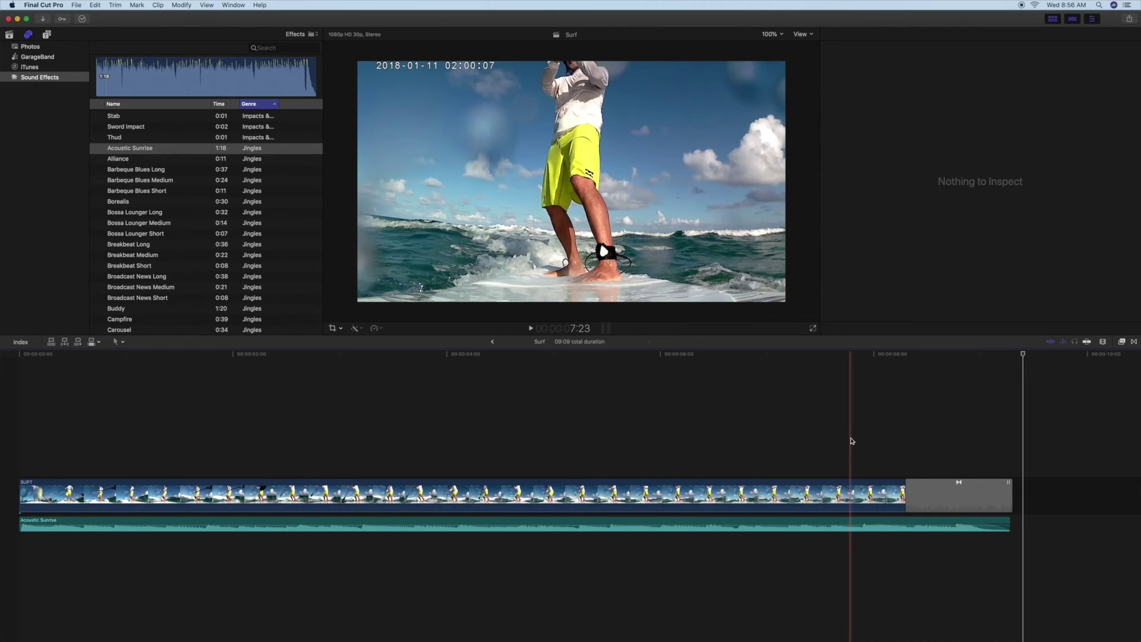
Play the ending to check the picture fades to black with the jingle.
{"action": "key", "text": "space"}
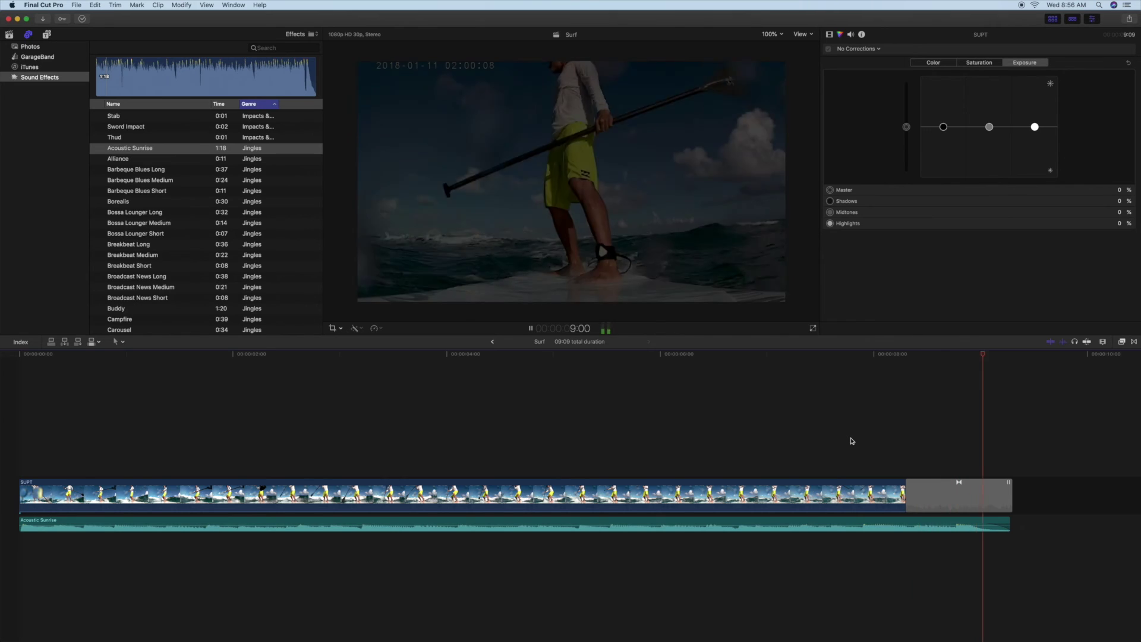